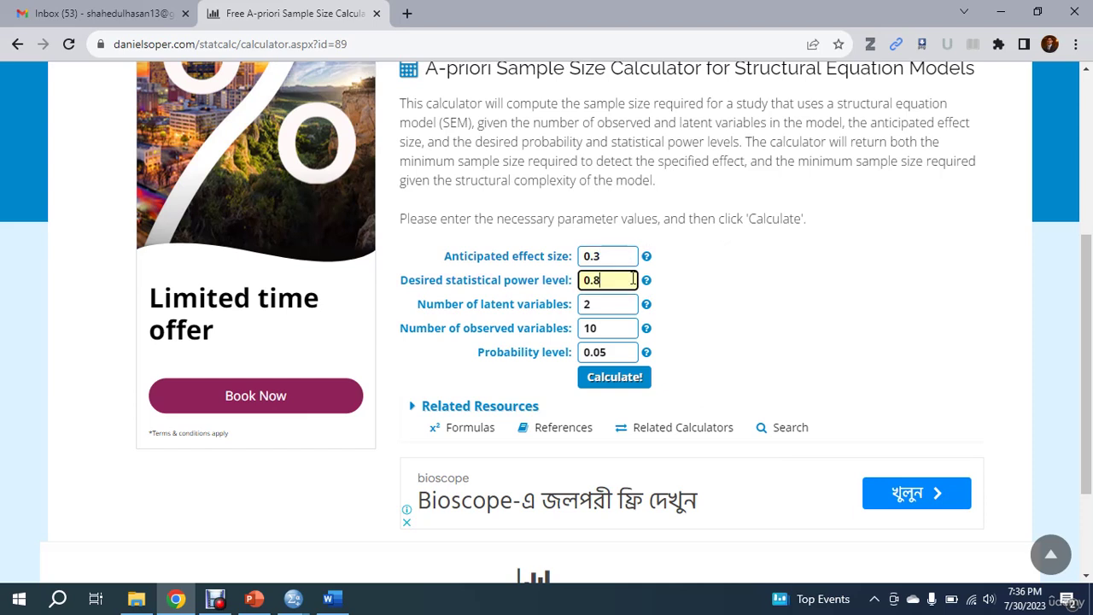
Set the number of latent variables to 4 and observed variables to 12, and calculate the required sample size.
mouse_move(647, 284)
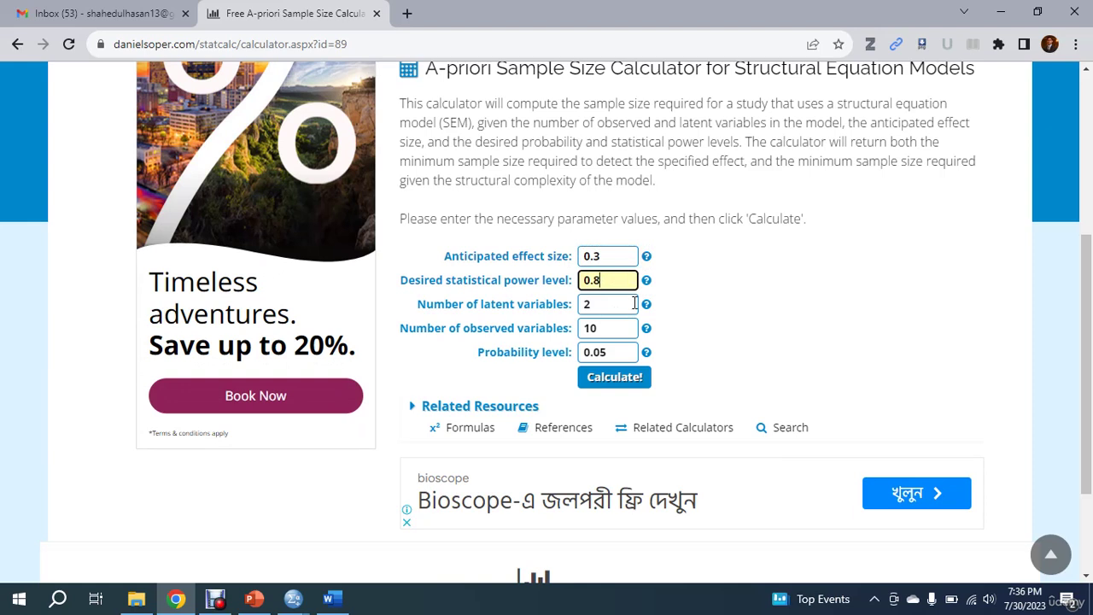
drag(629, 304, 584, 304)
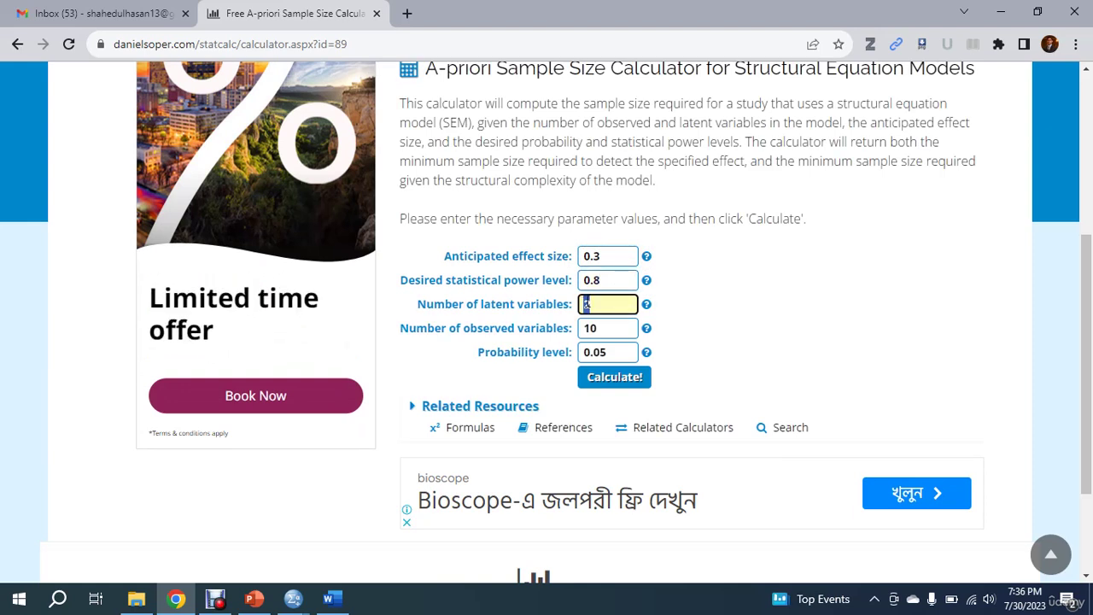
text(4)
click(616, 328)
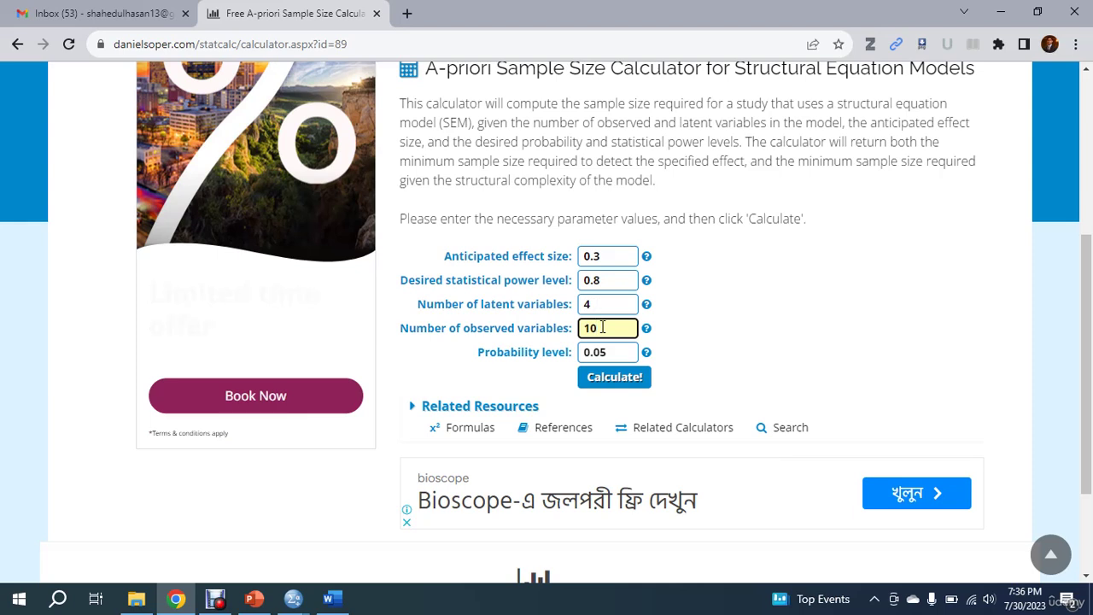
key(BackSpace)
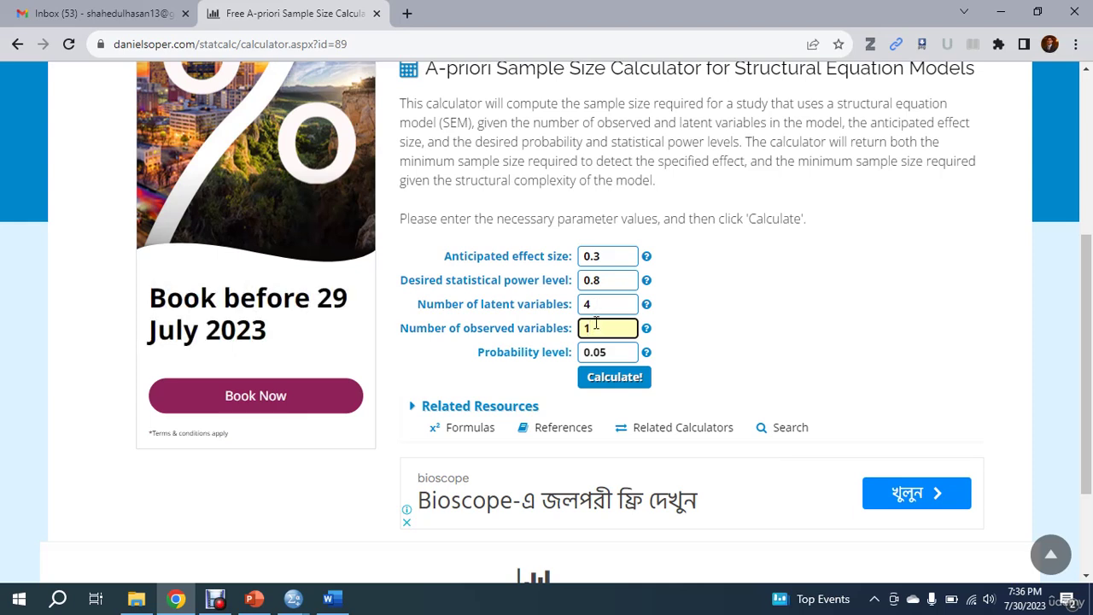
text(2)
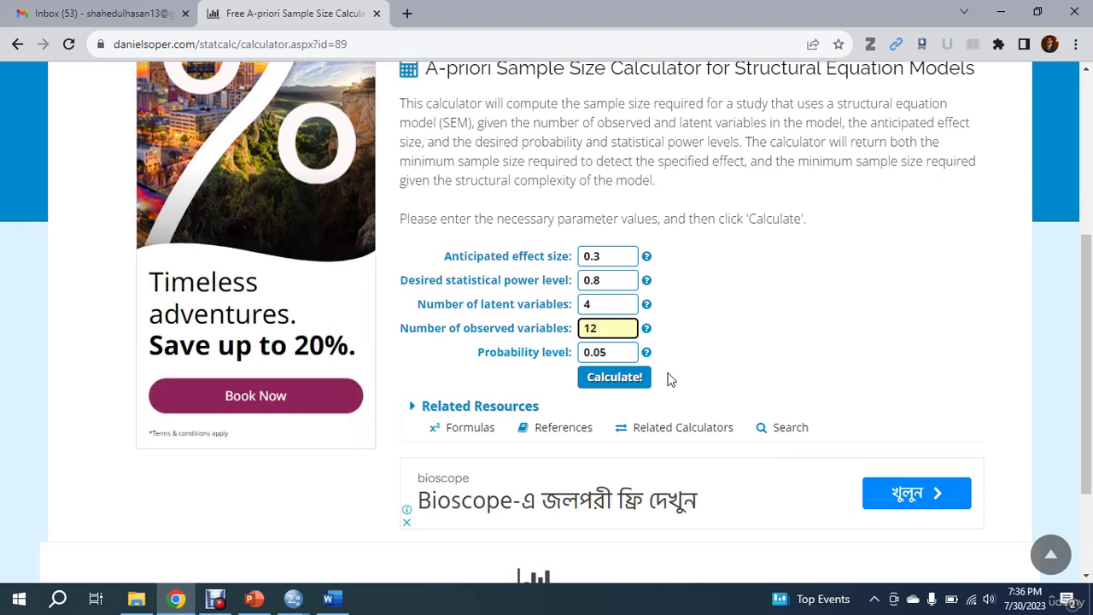
click(629, 381)
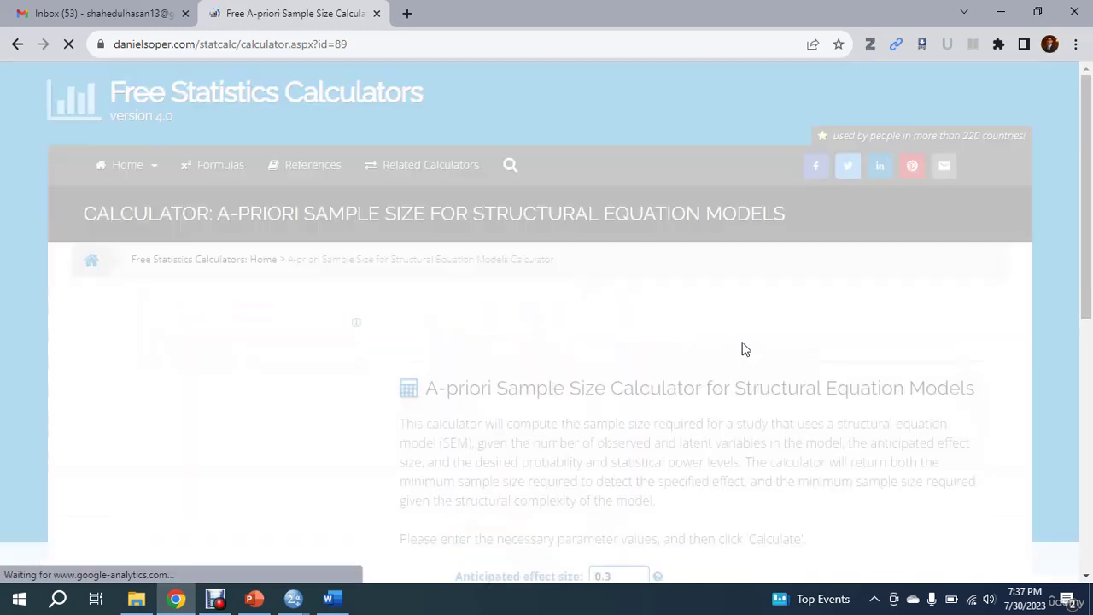
scroll(786, 361, down, 5)
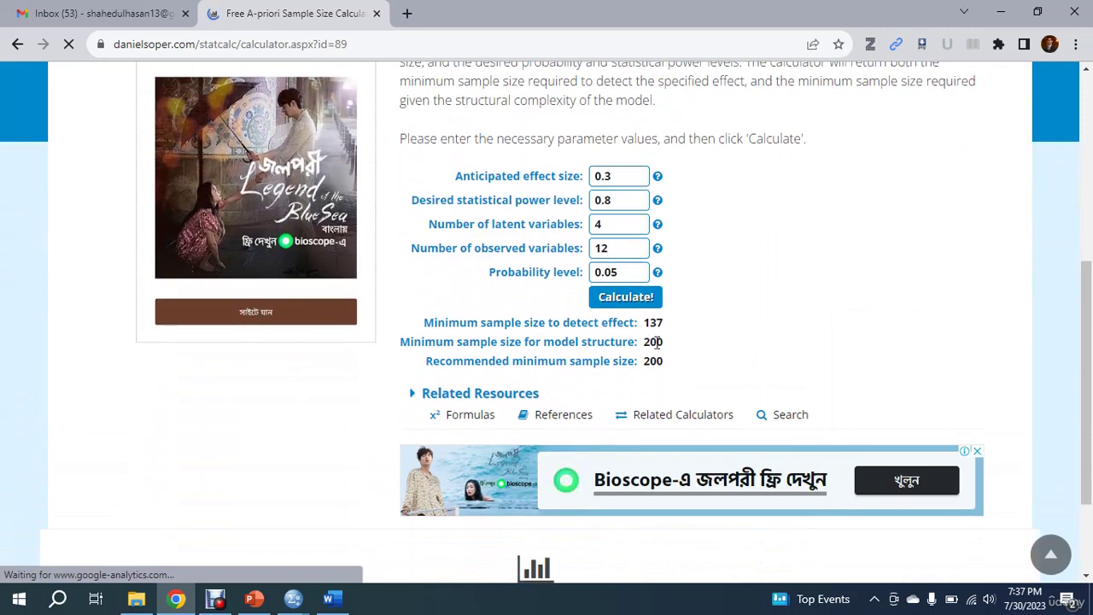
scroll(662, 376, up, 1)
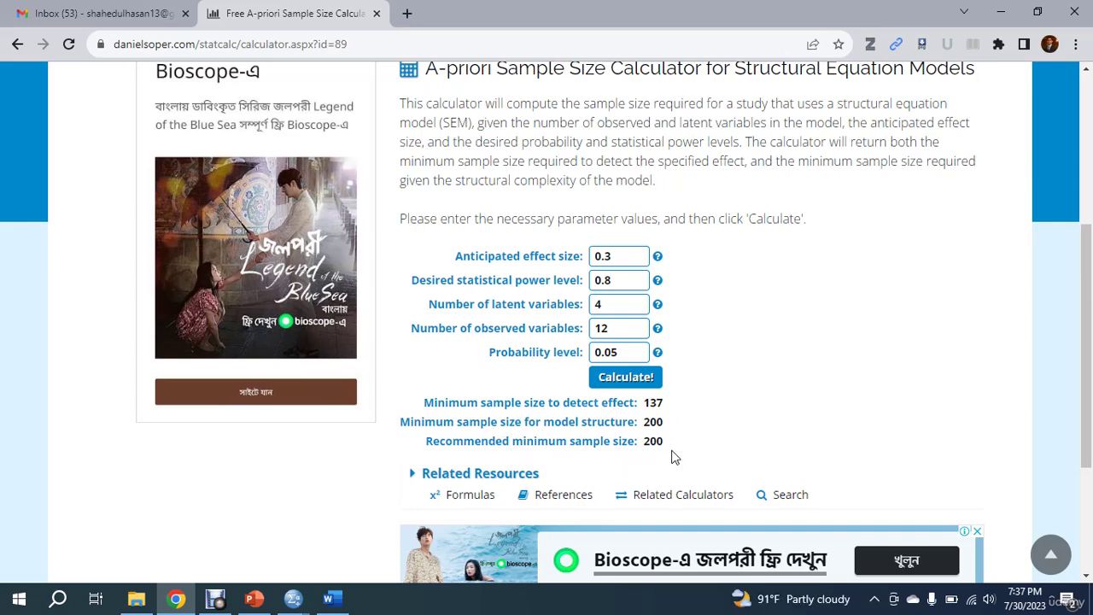
scroll(654, 427, down, 1)
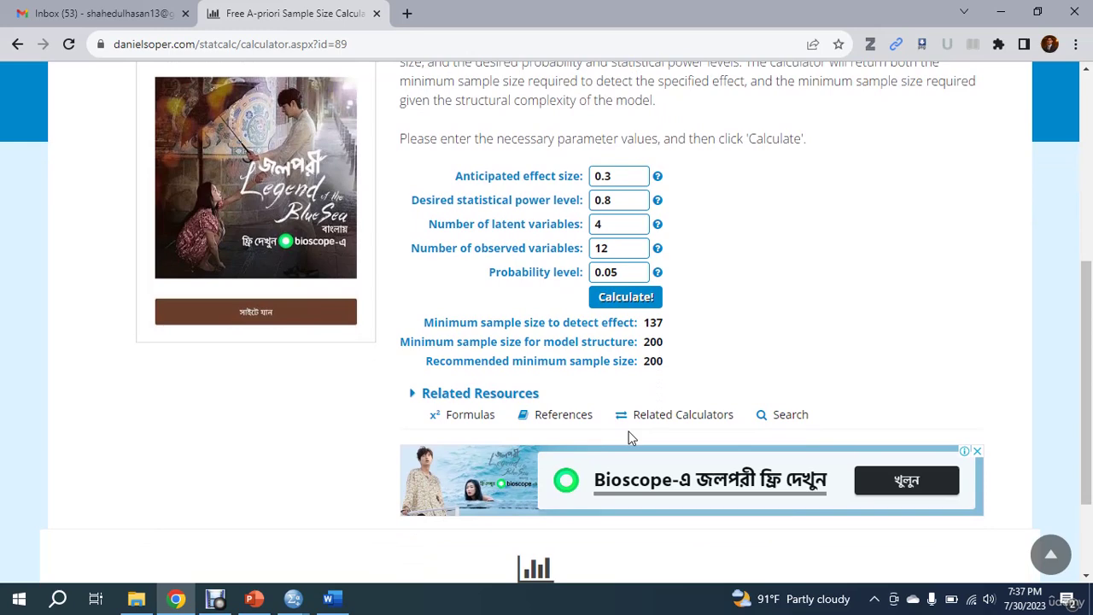
Open the calculator's references and review the citation for the online calculator and the scientific literature references.
click(560, 421)
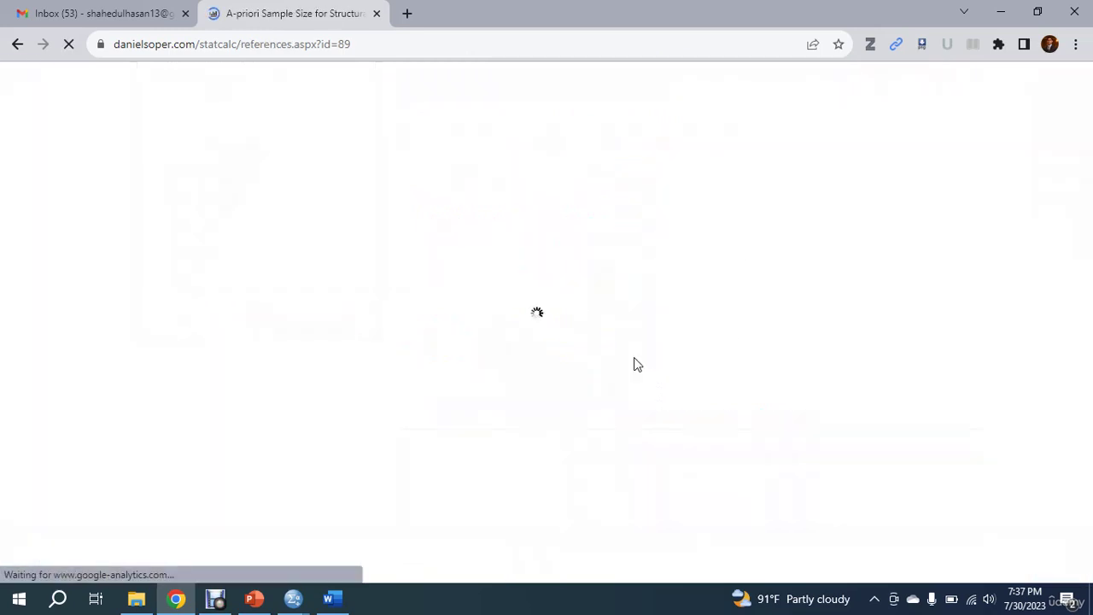
scroll(646, 373, down, 3)
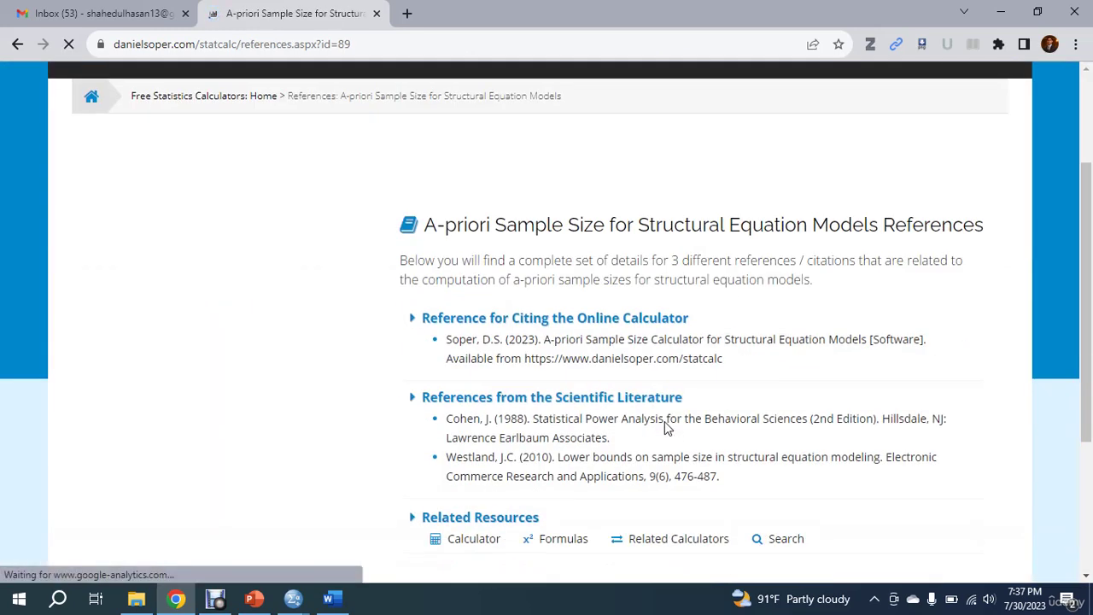
drag(443, 263, 726, 293)
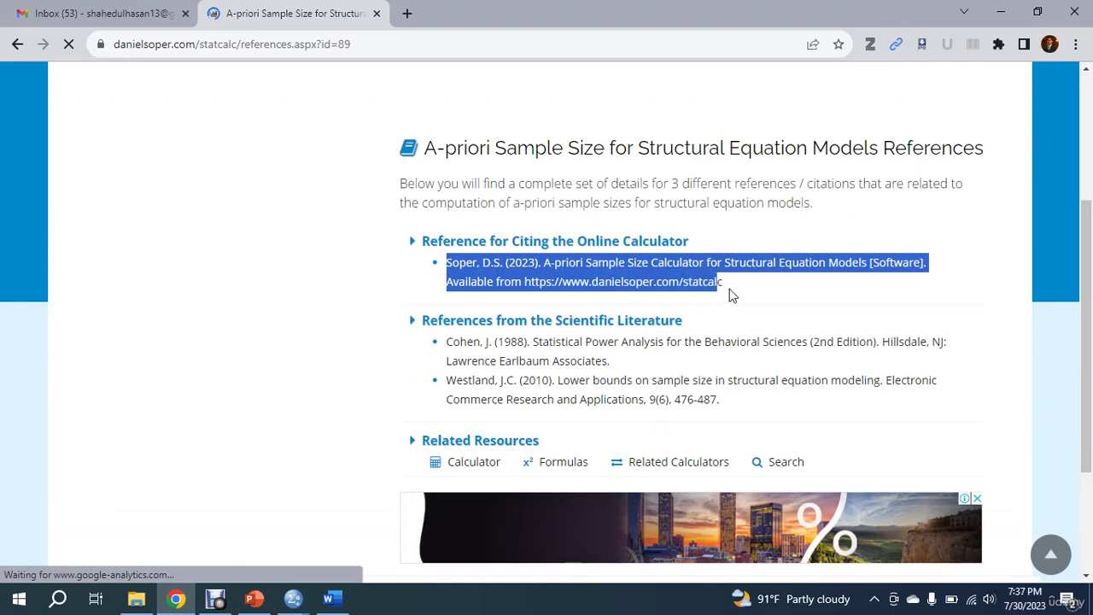
drag(461, 342, 724, 407)
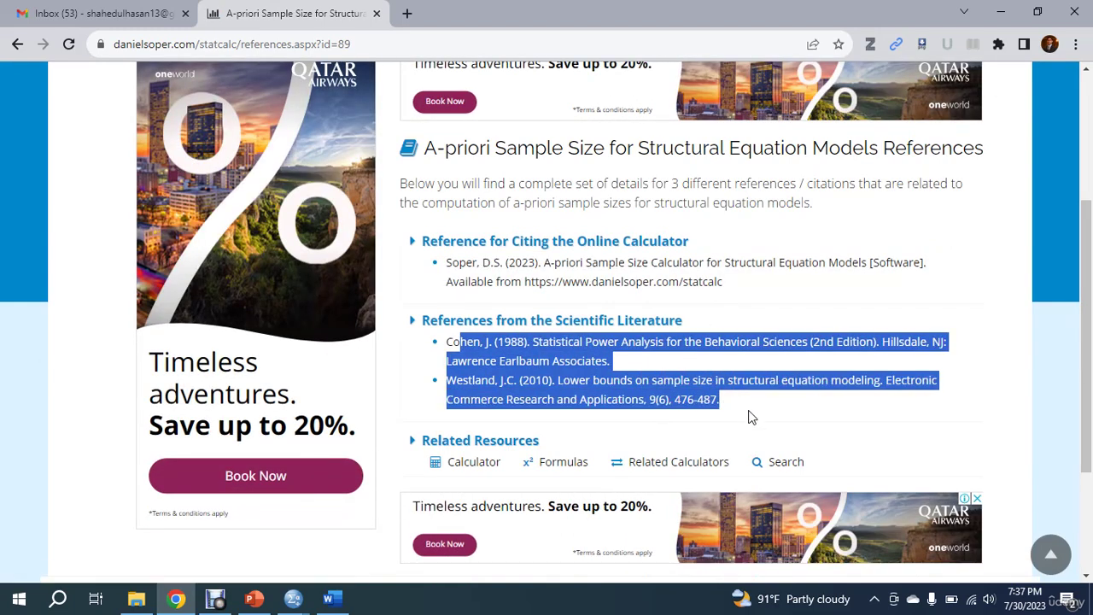
click(711, 402)
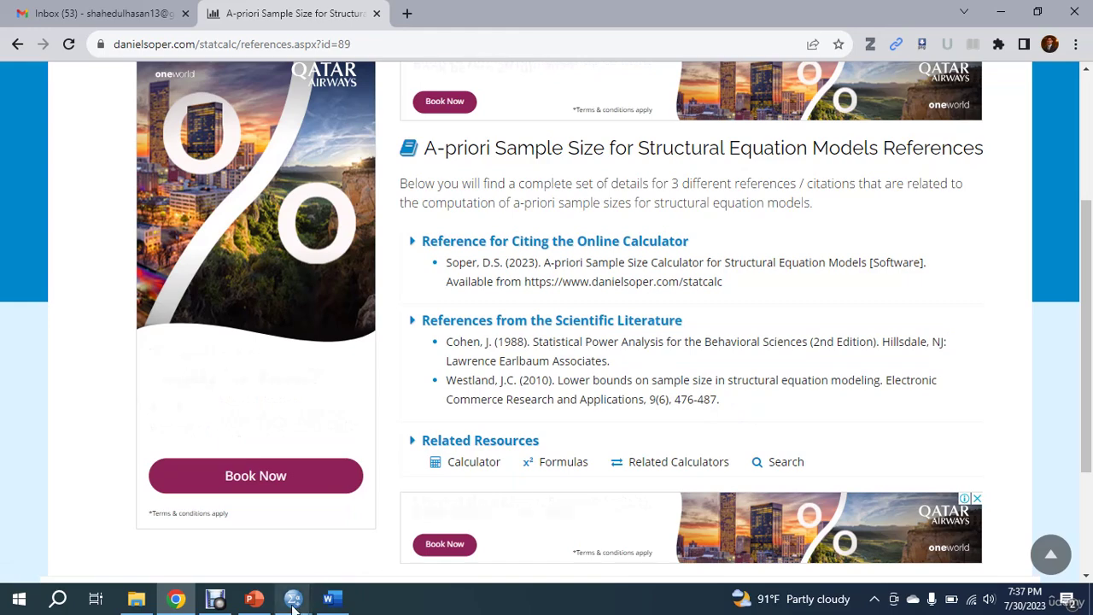
Switch to the SPSS Statistics Data Editor and look through the cases in SPSS Data.sav.
mouse_move(293, 598)
click(331, 537)
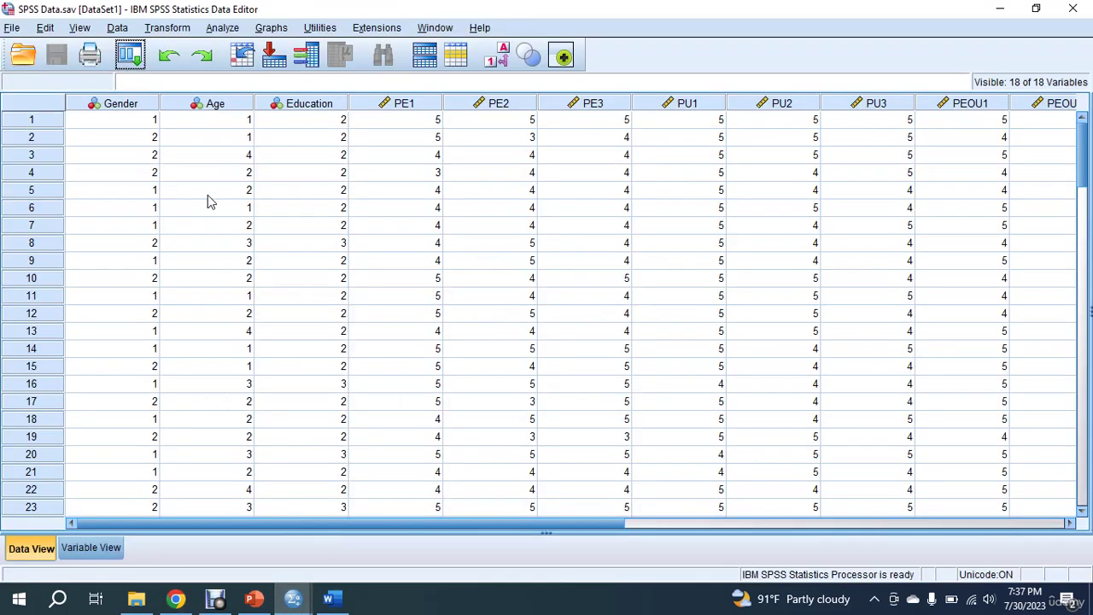
scroll(183, 305, down, 6)
scroll(1079, 384, down, 20)
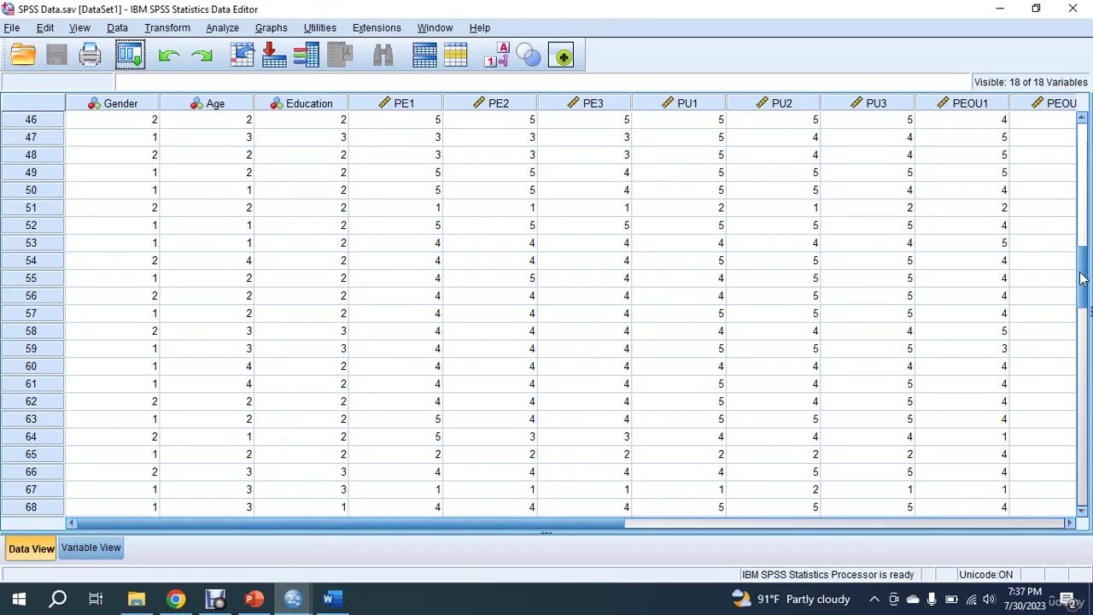
scroll(1079, 384, up, 20)
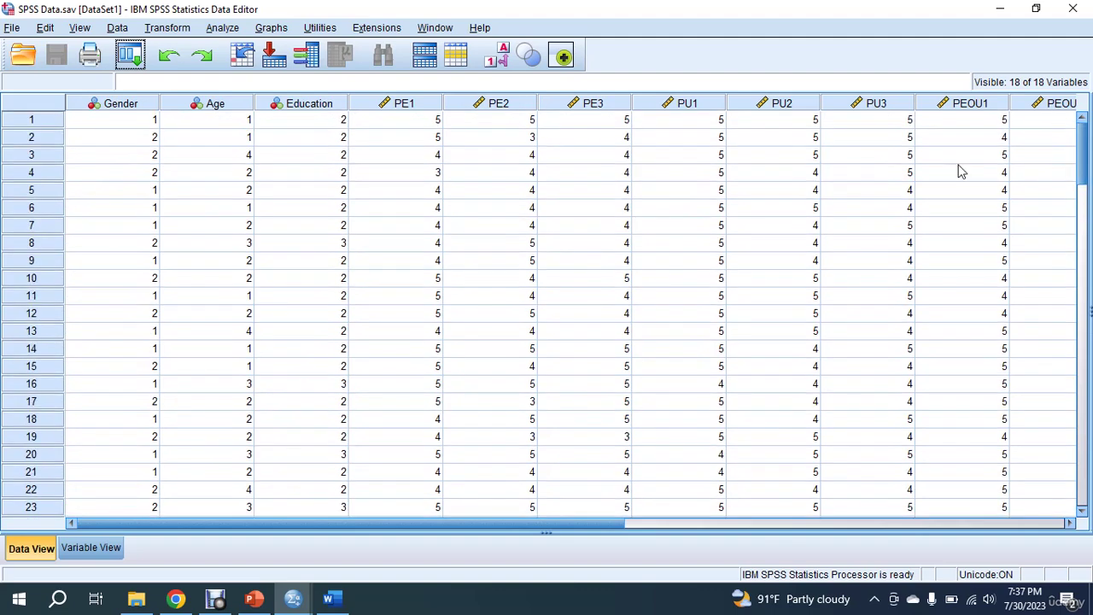
Highlight the Gender, Age and Education columns and toggle the value label display on and off.
drag(132, 103, 308, 104)
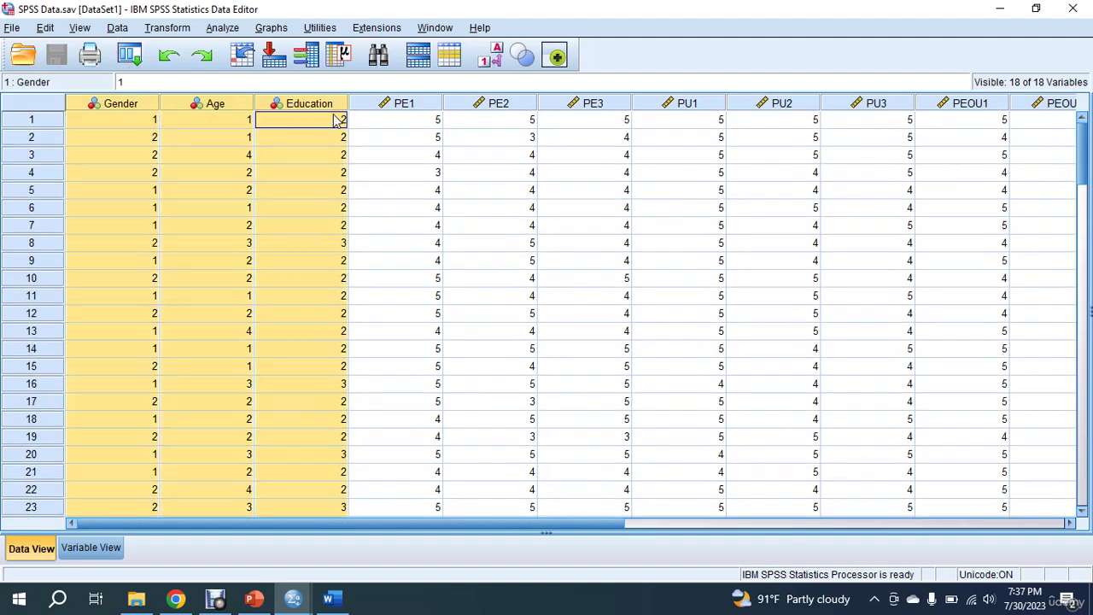
click(130, 121)
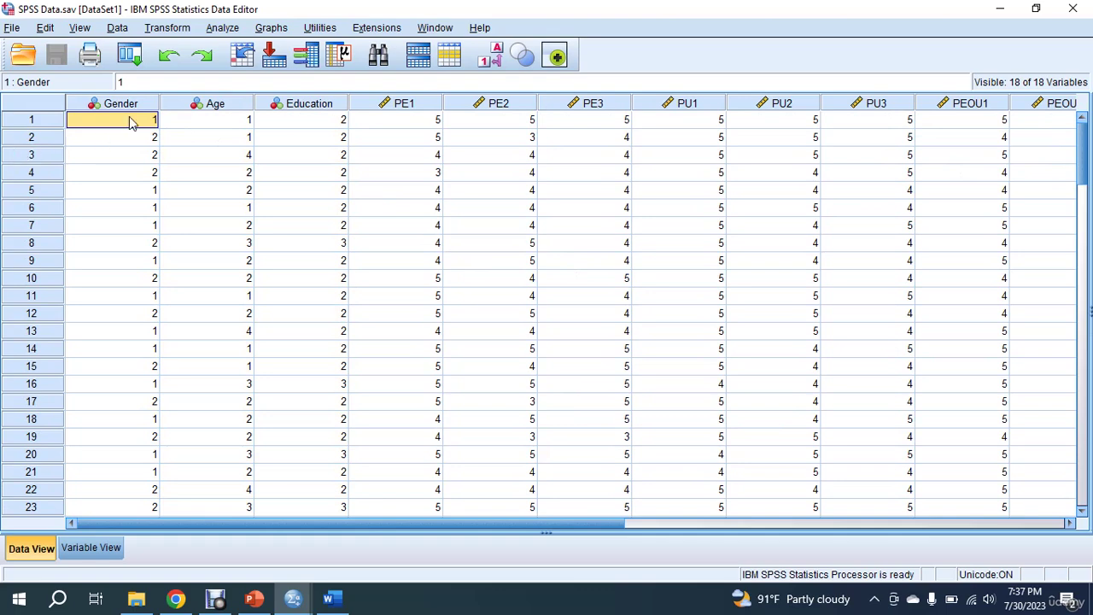
click(491, 58)
click(491, 58)
Inspect the value labels defined for the Age and Education variables, leaving them as they are.
click(91, 547)
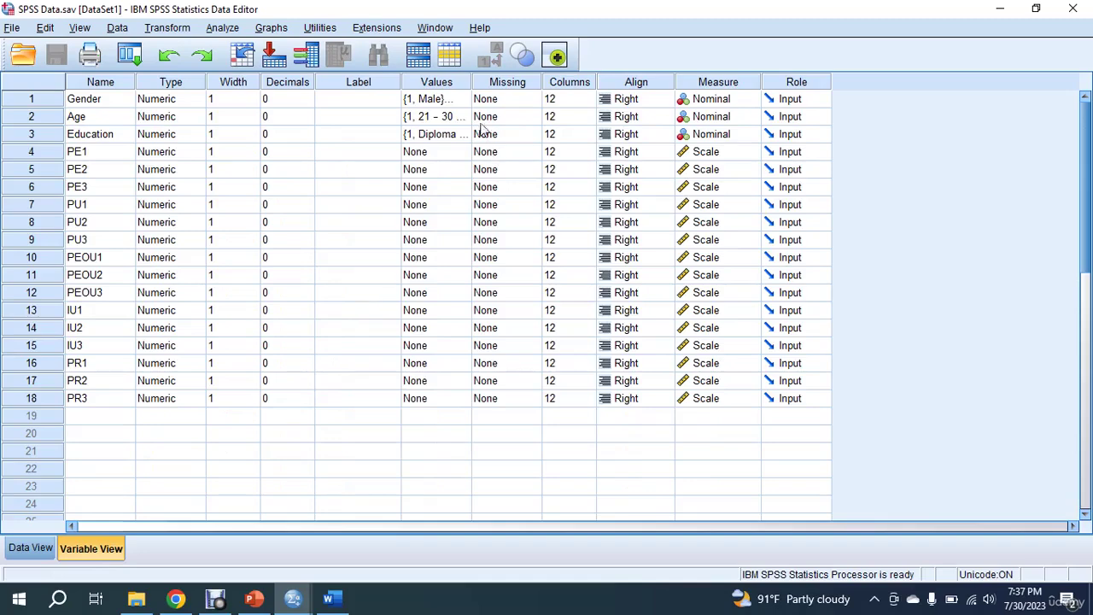
click(436, 117)
click(466, 116)
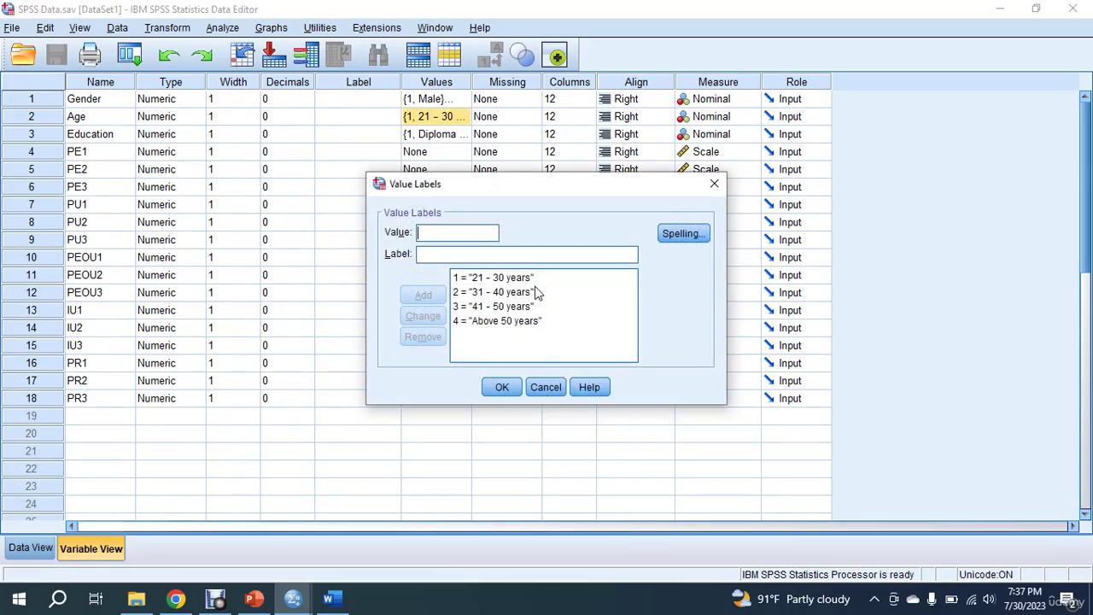
click(714, 183)
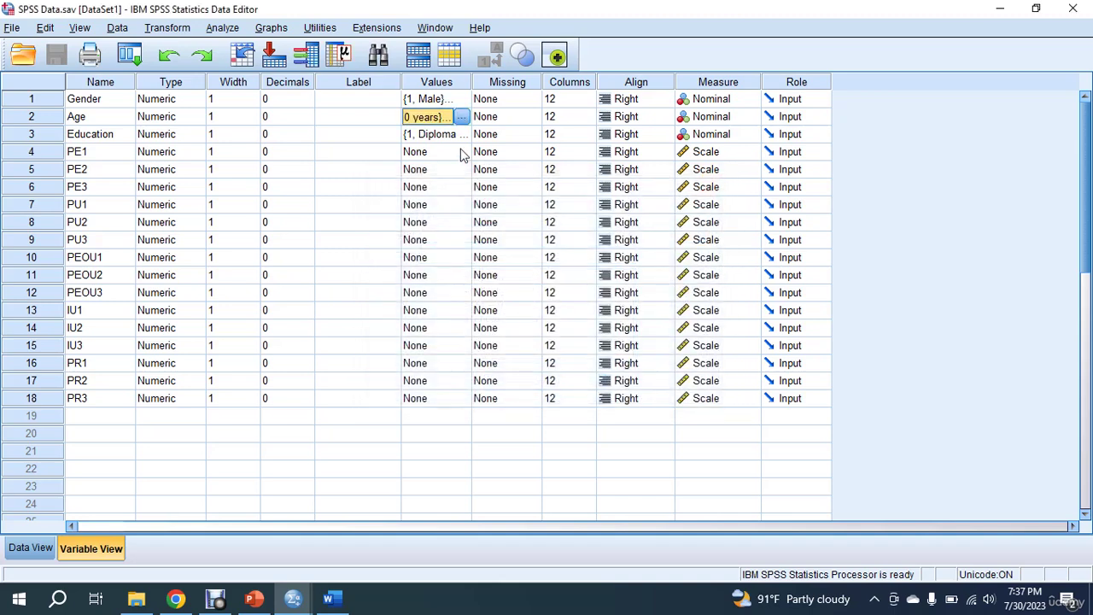
click(465, 134)
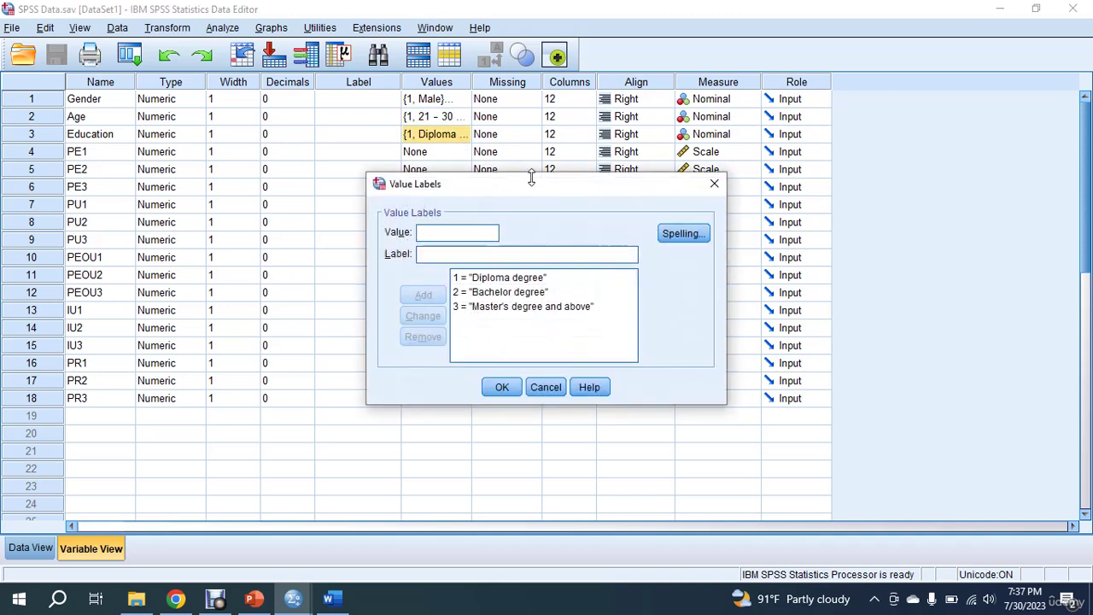
click(714, 183)
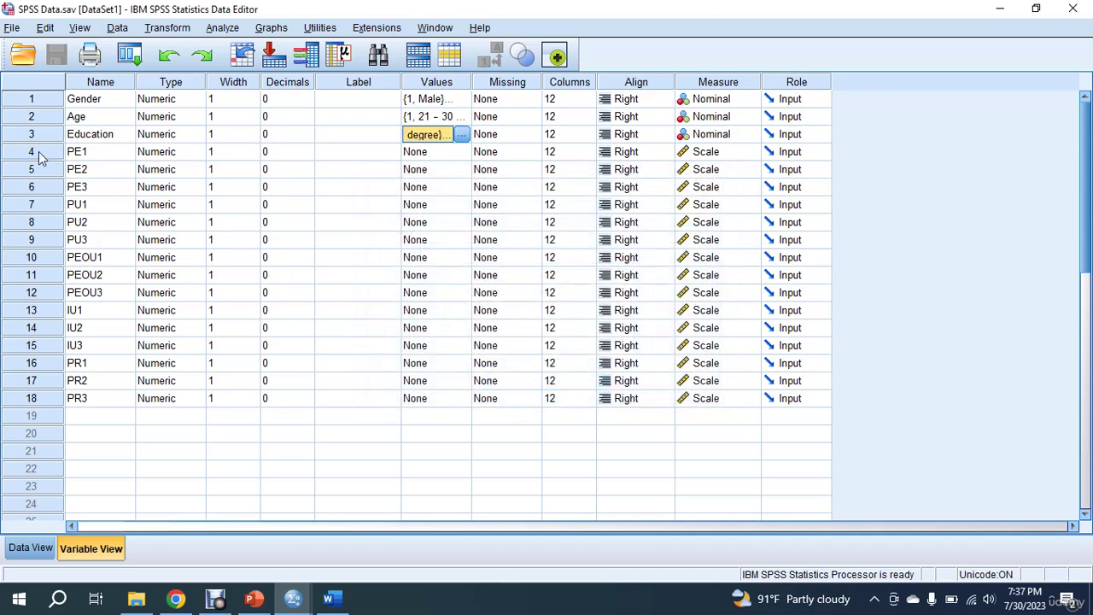
Review the scale variable definitions from PE1 to PR3 and the case data in the PE1, PE2 and PE3 columns.
drag(37, 154, 41, 410)
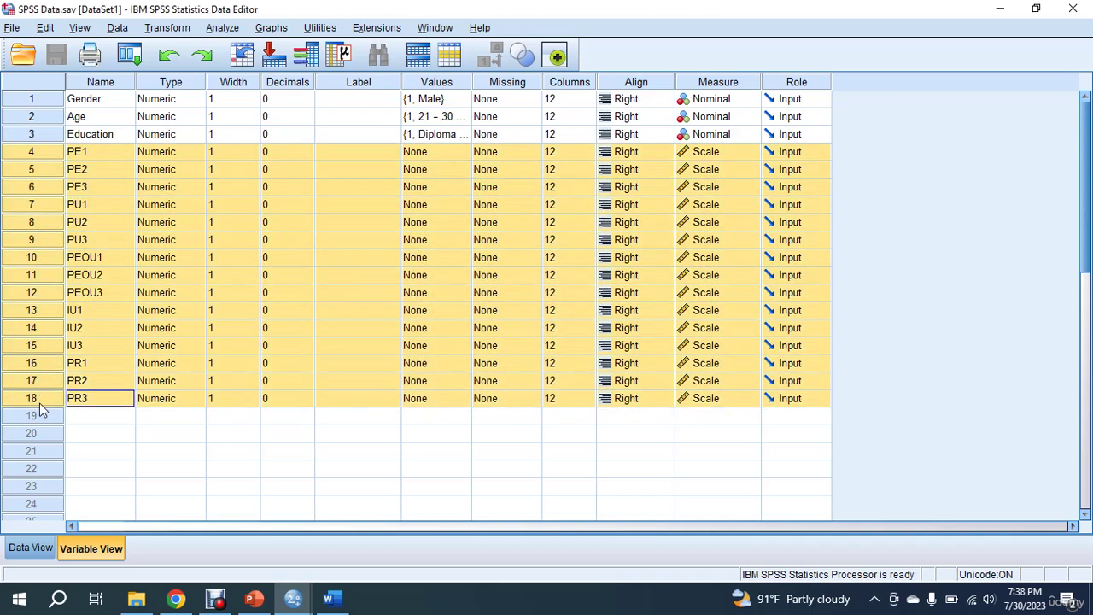
click(30, 549)
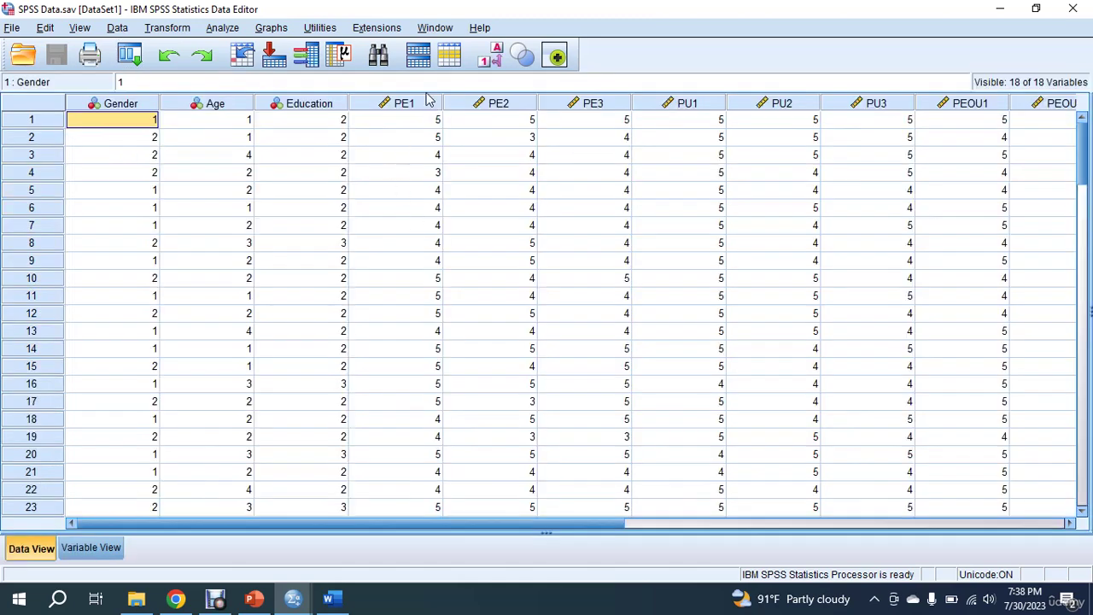
drag(429, 106, 594, 104)
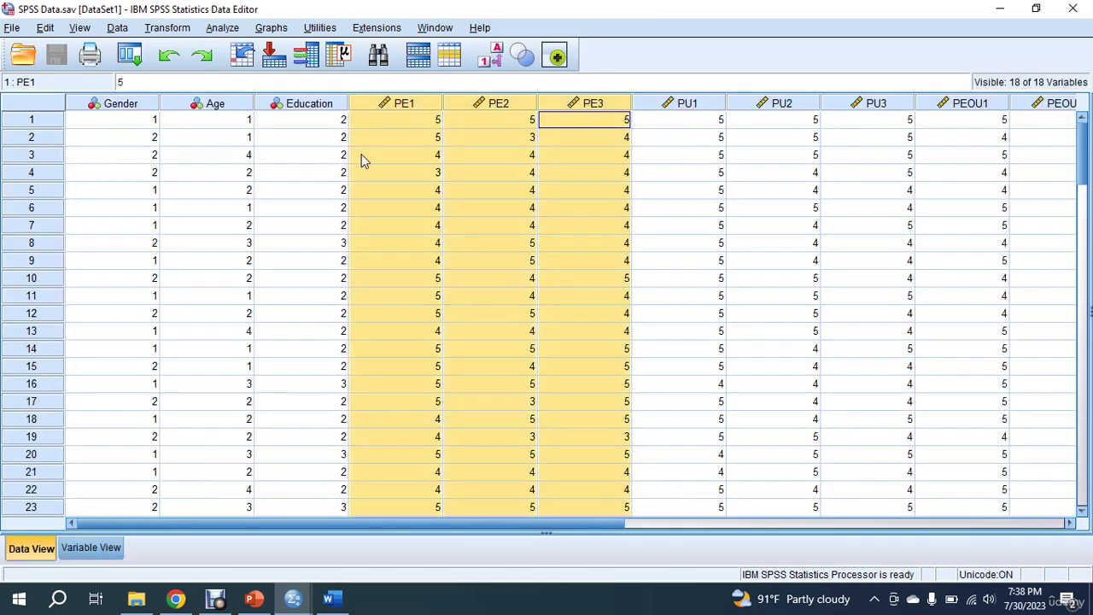
scroll(430, 265, down, 10)
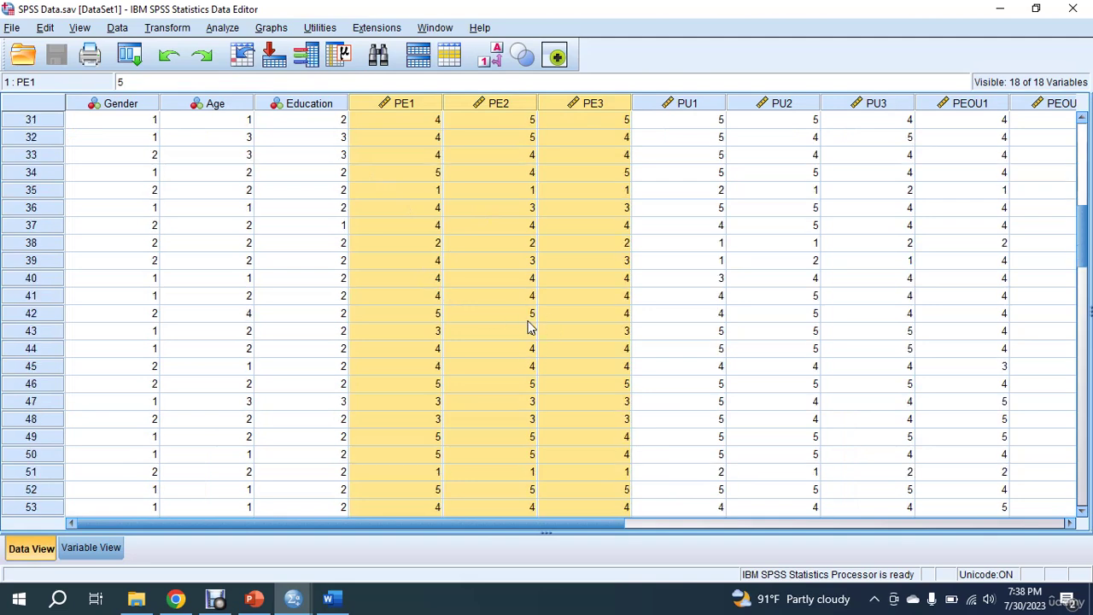
scroll(497, 336, up, 10)
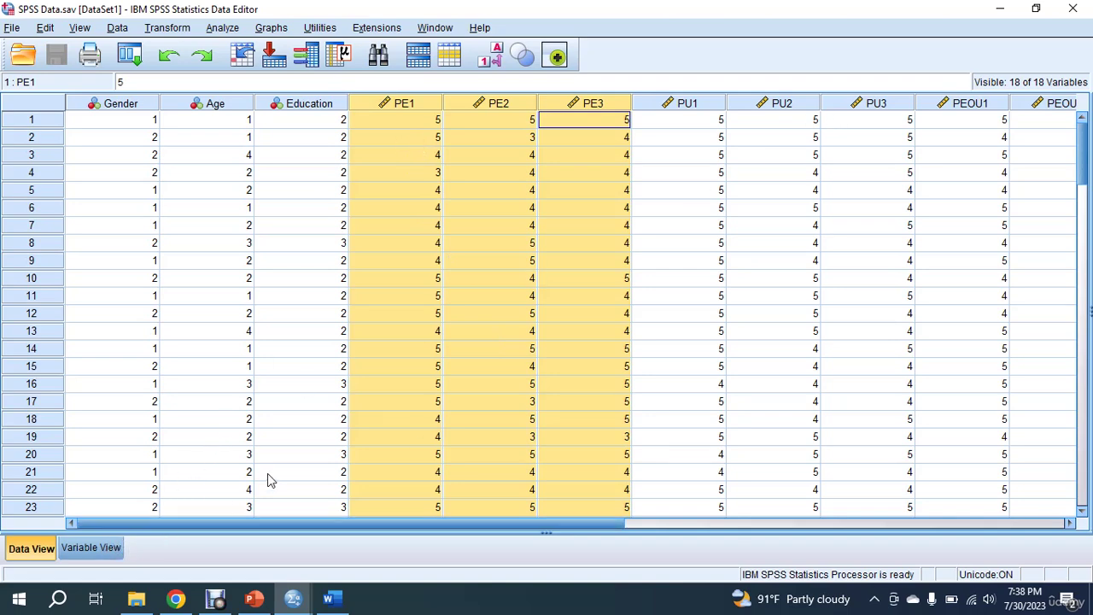
Run a Frequencies analysis on Gender, Age and Education with frequency tables displayed and no charts.
click(220, 29)
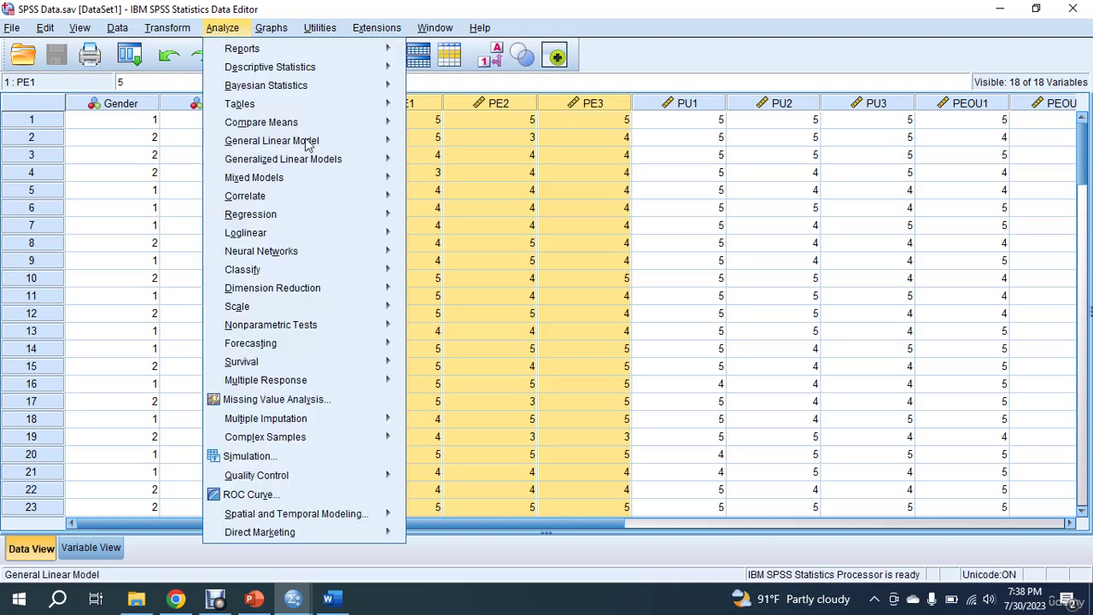
mouse_move(340, 68)
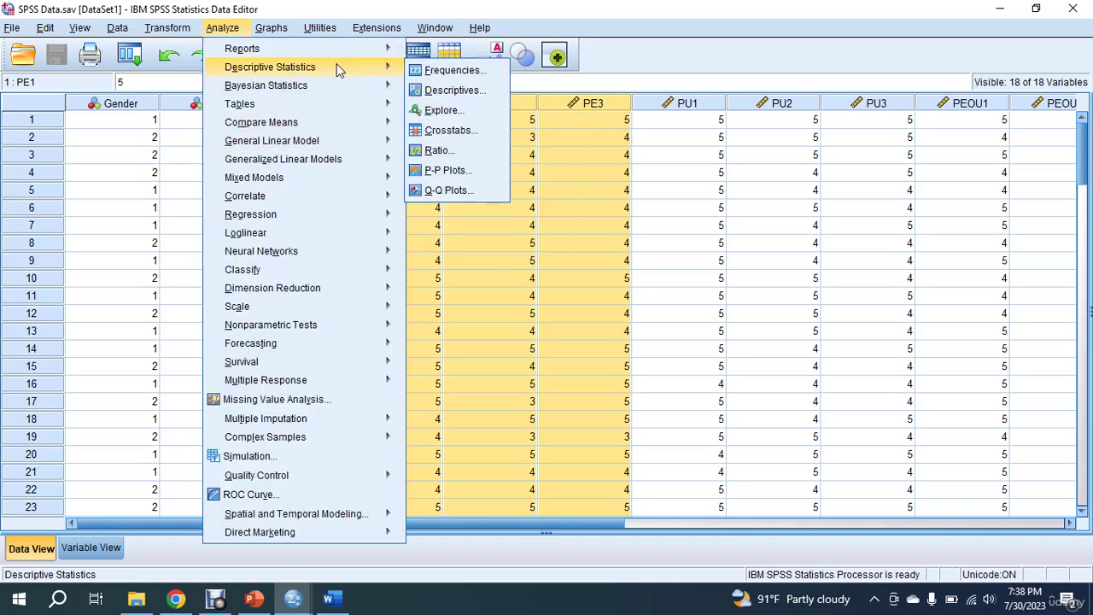
click(448, 72)
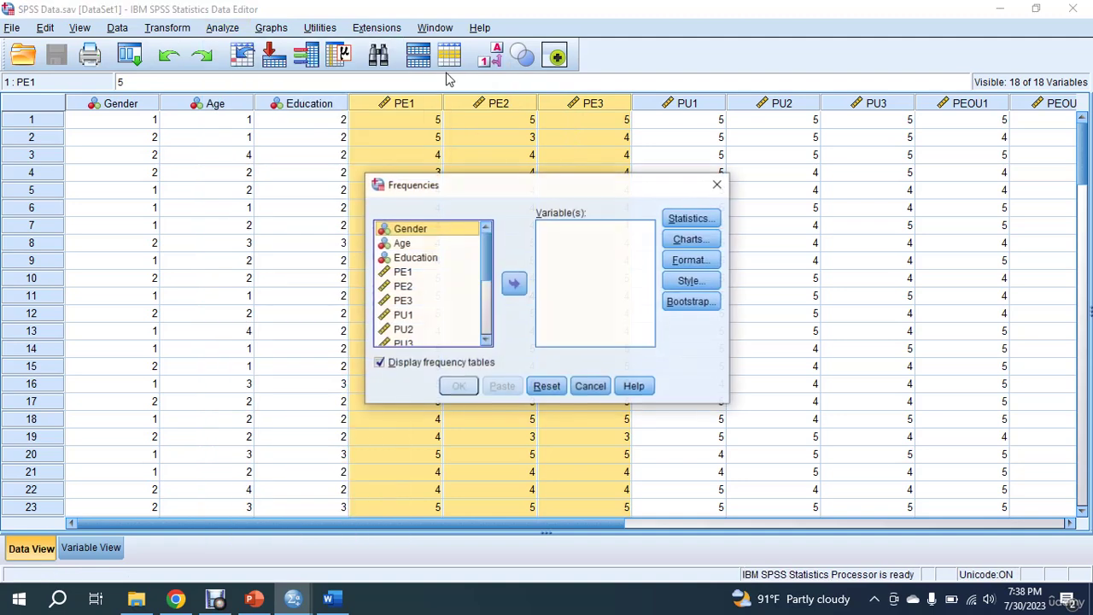
shift+click(416, 262)
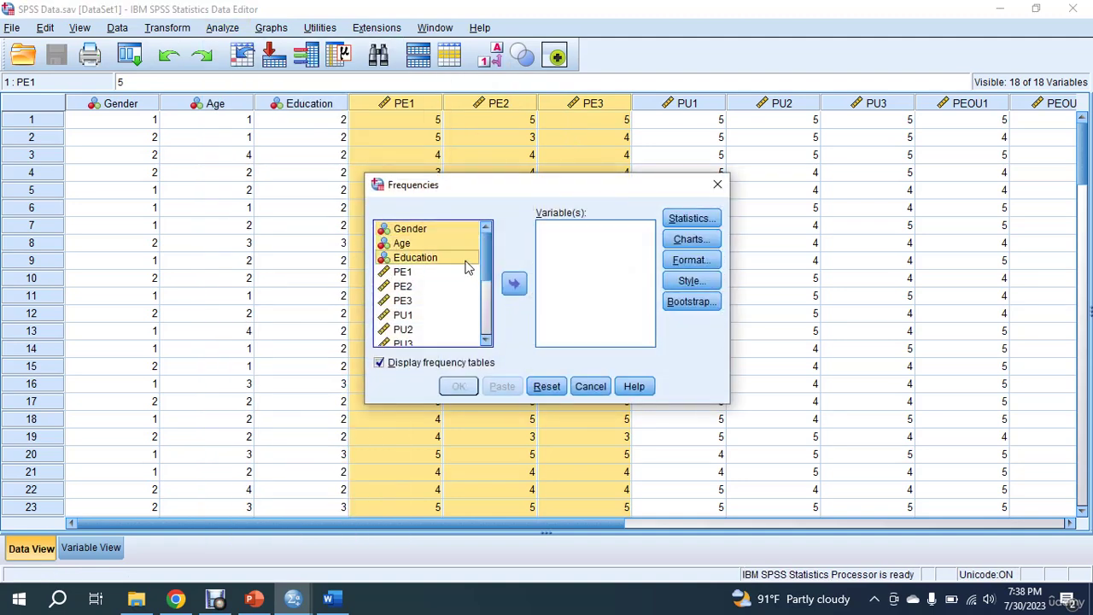
click(513, 282)
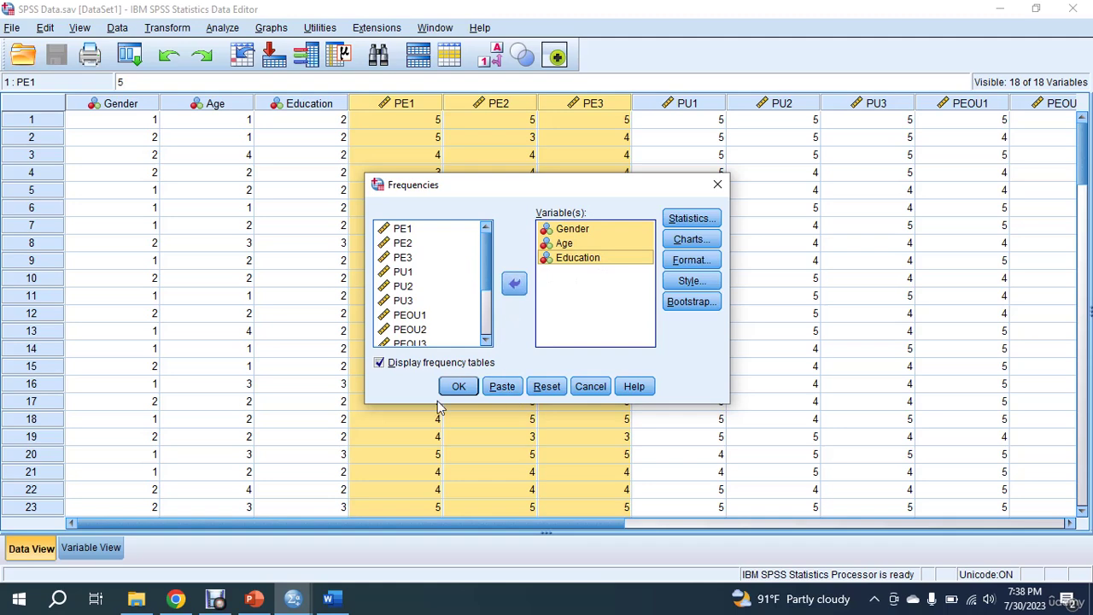
click(705, 239)
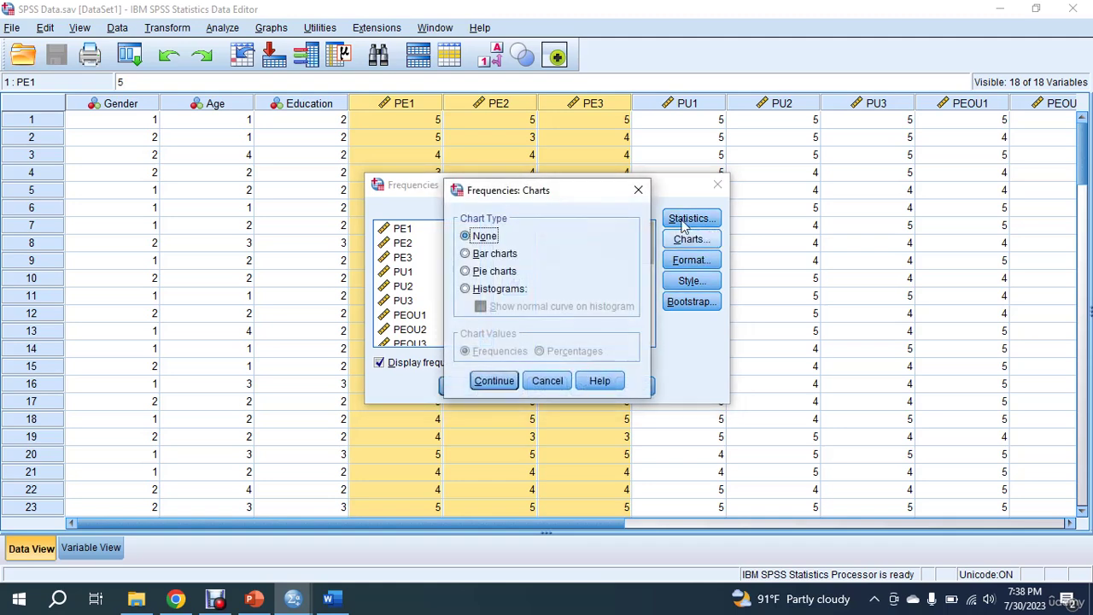
click(638, 190)
click(460, 387)
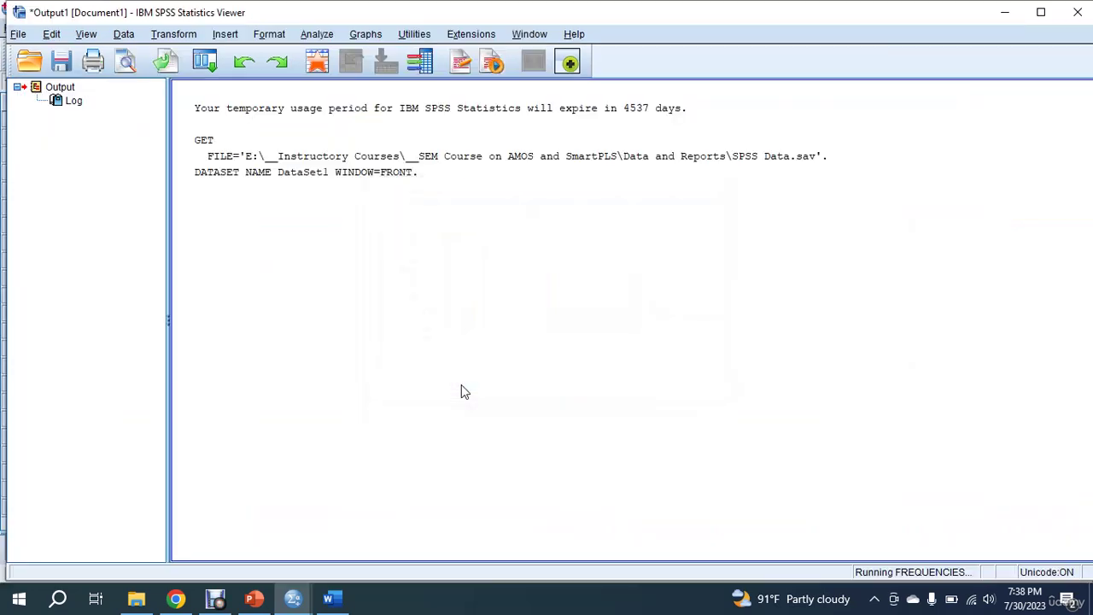
Select the Gender, Age and Education frequency tables together in the output and review their frequencies and percentages.
click(465, 384)
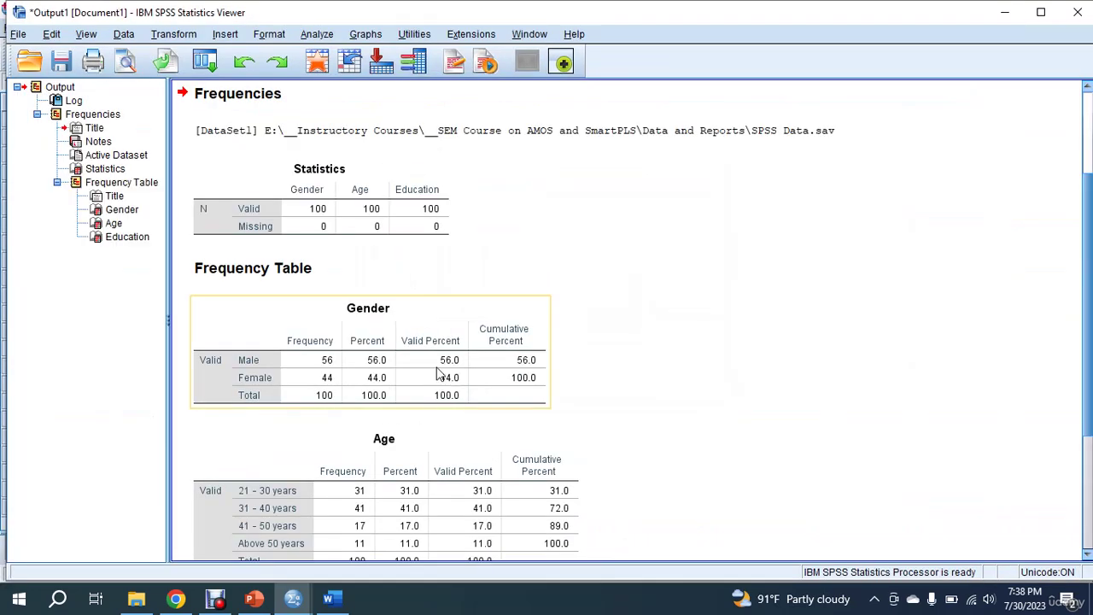
ctrl+click(390, 468)
scroll(380, 402, down, 2)
ctrl+click(395, 492)
scroll(660, 313, up, 1)
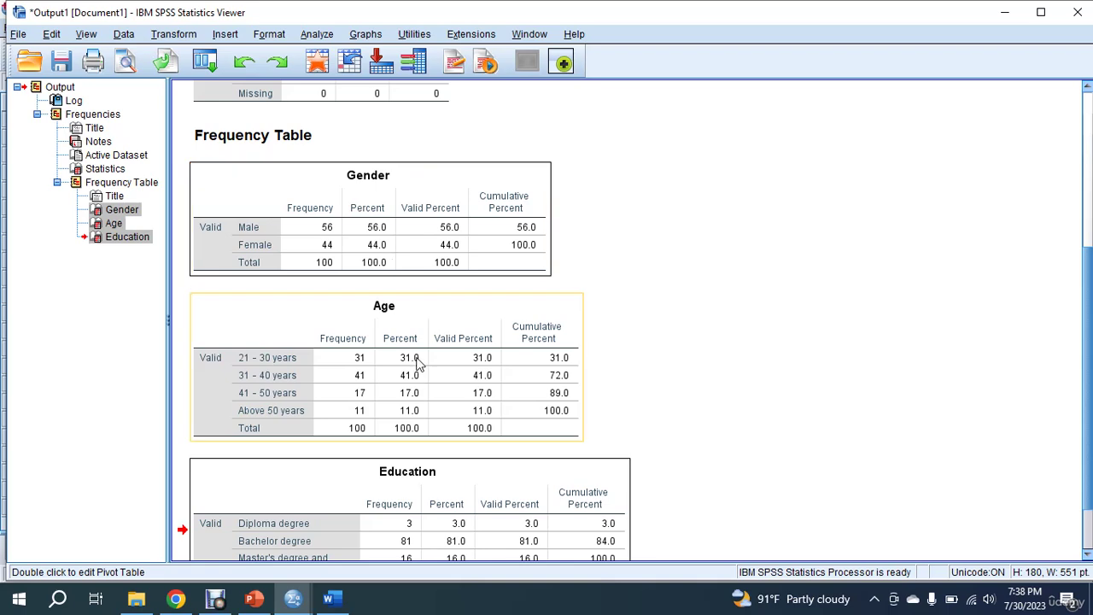
scroll(419, 362, down, 1)
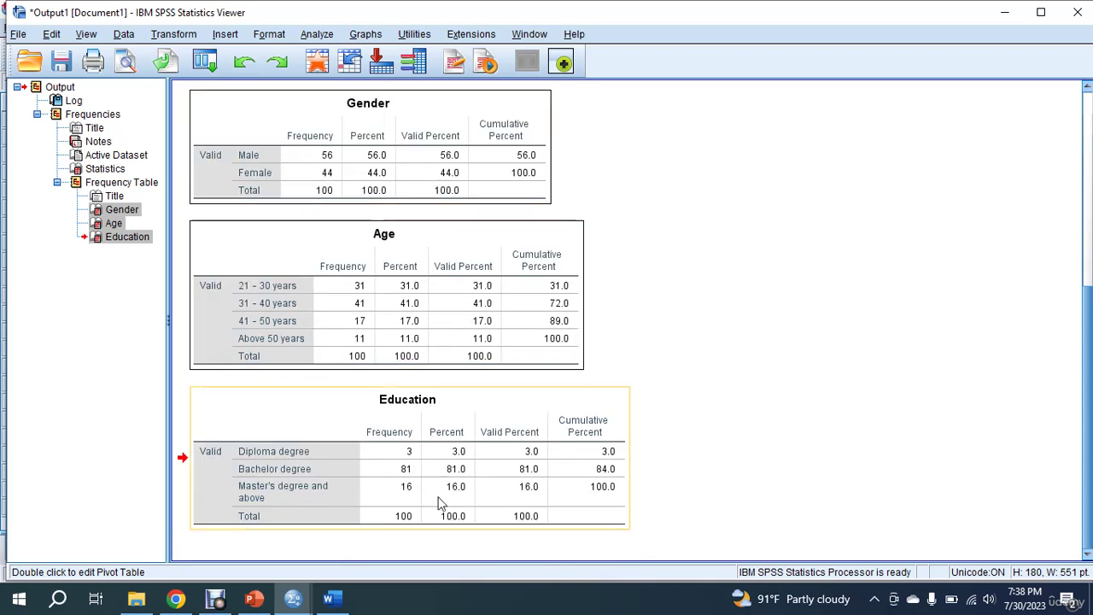
Switch to the APA findings report in Word and highlight the introductory paragraph under "4. Results".
click(330, 598)
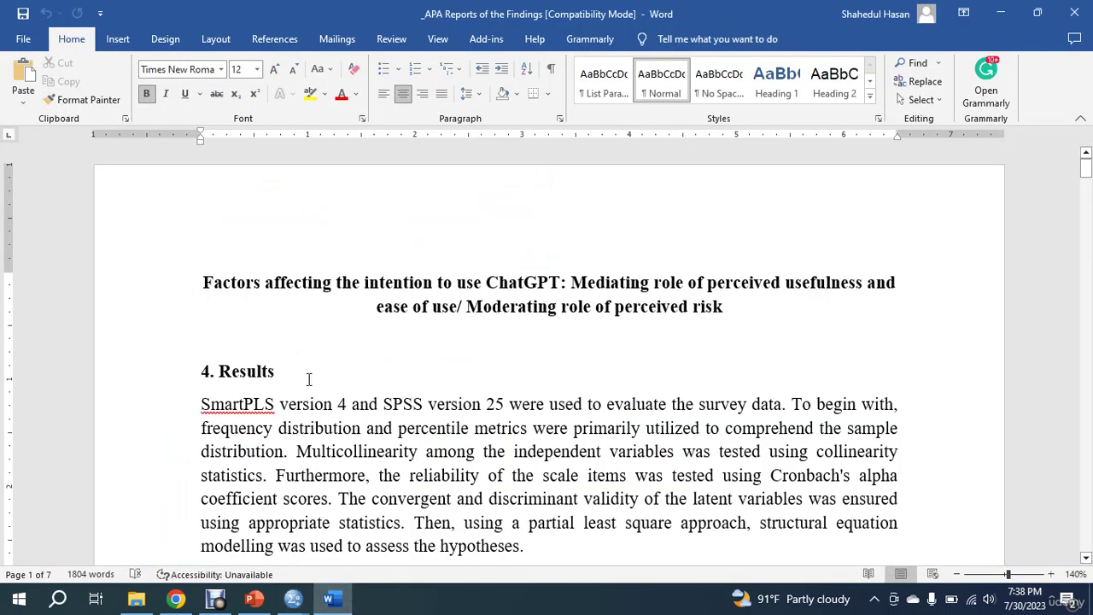
scroll(312, 376, down, 2)
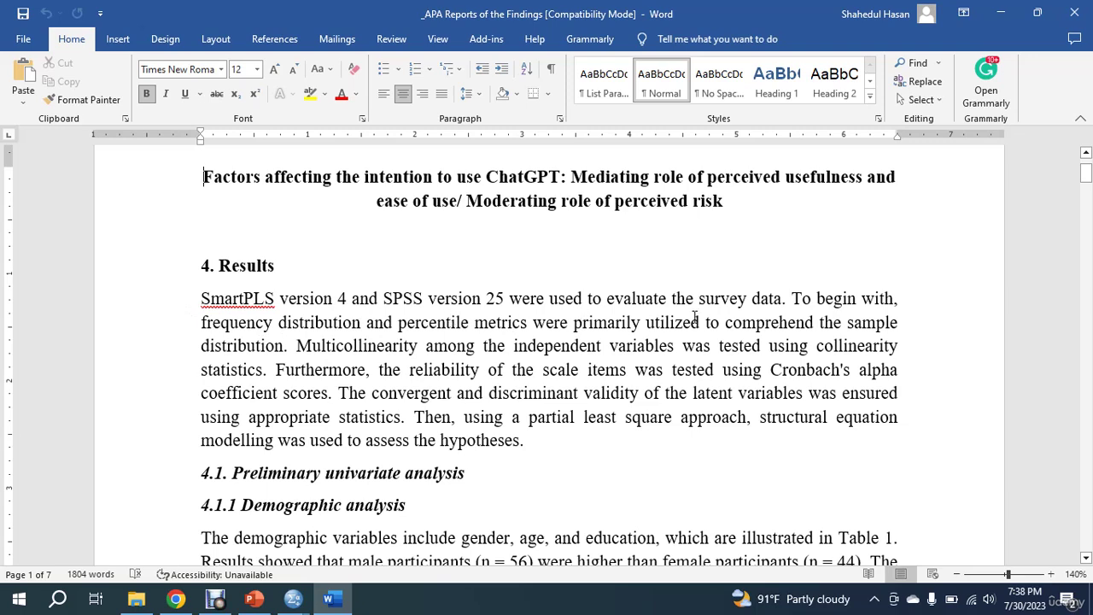
scroll(563, 369, down, 1)
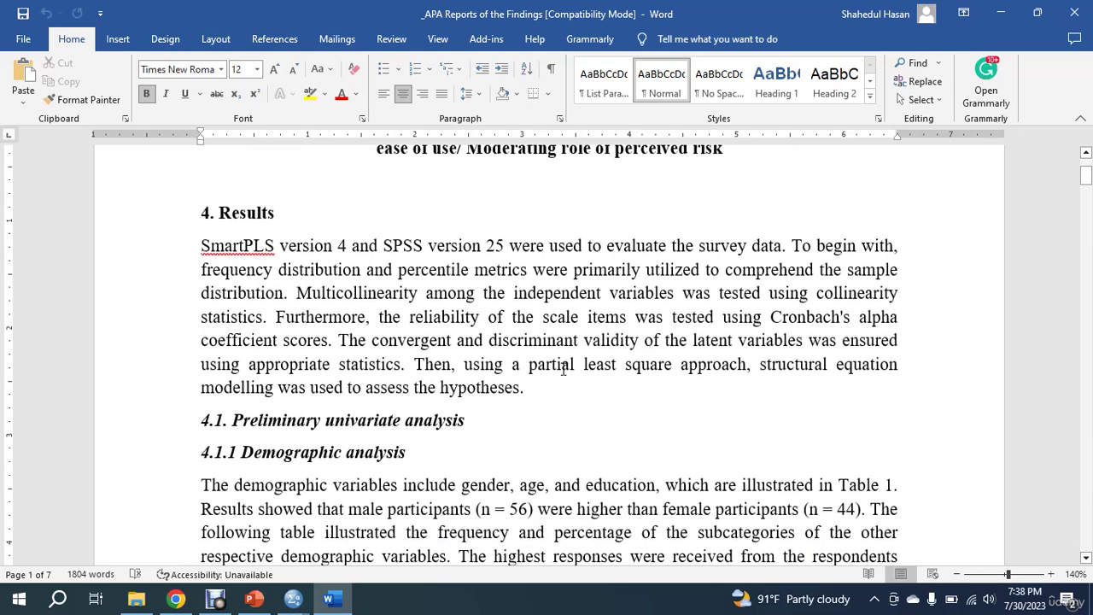
drag(533, 385, 201, 247)
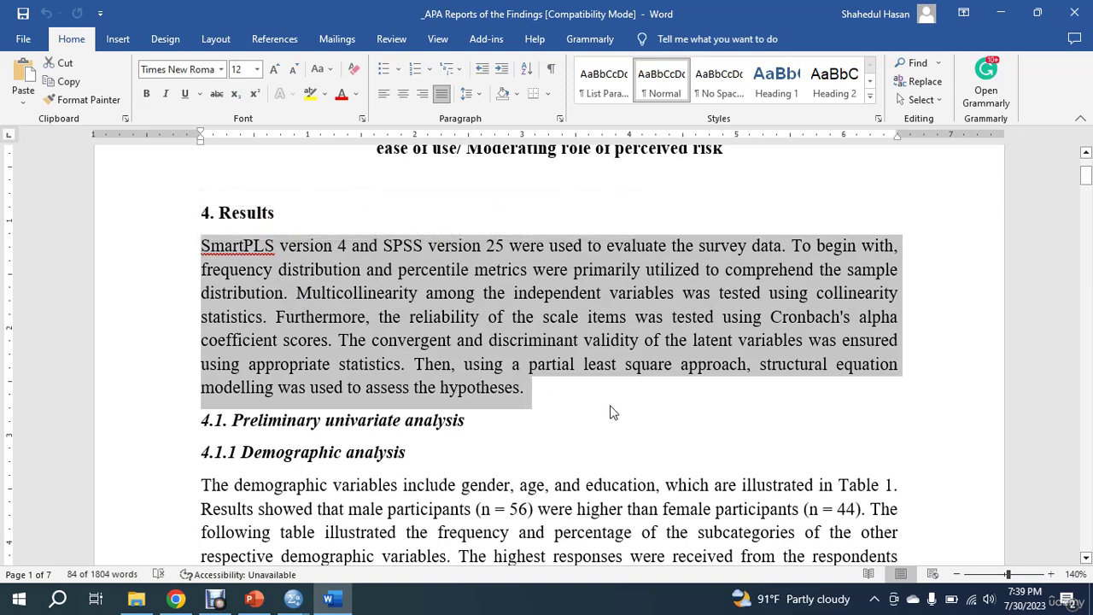
Review section 4.1.1 Demographic analysis with Table 1 in the report, highlighting the paragraph above the table.
scroll(611, 412, down, 3)
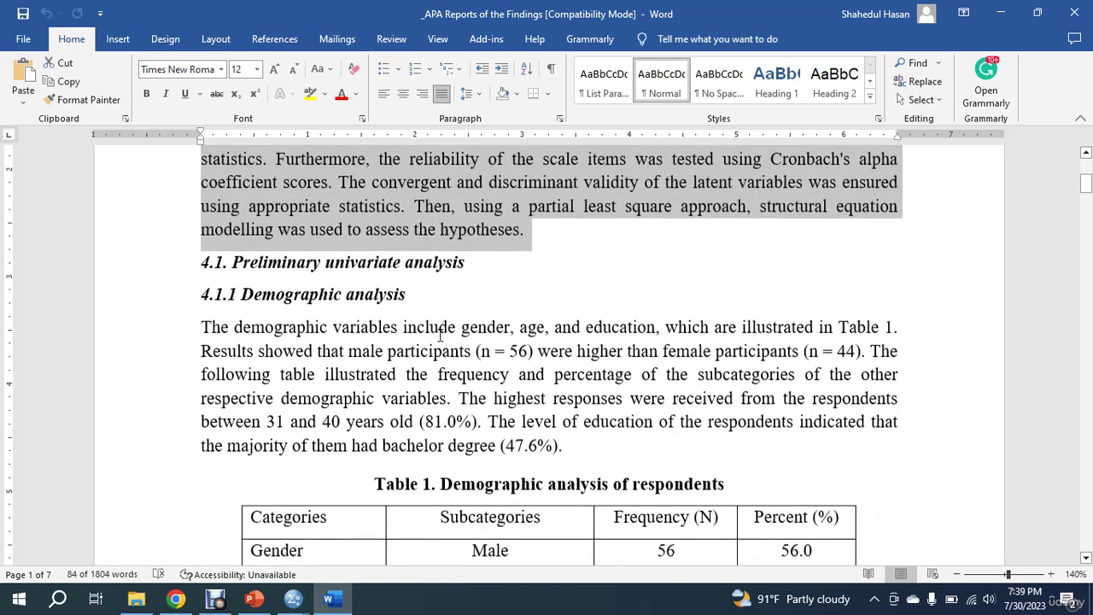
scroll(410, 327, down, 1)
scroll(484, 351, down, 2)
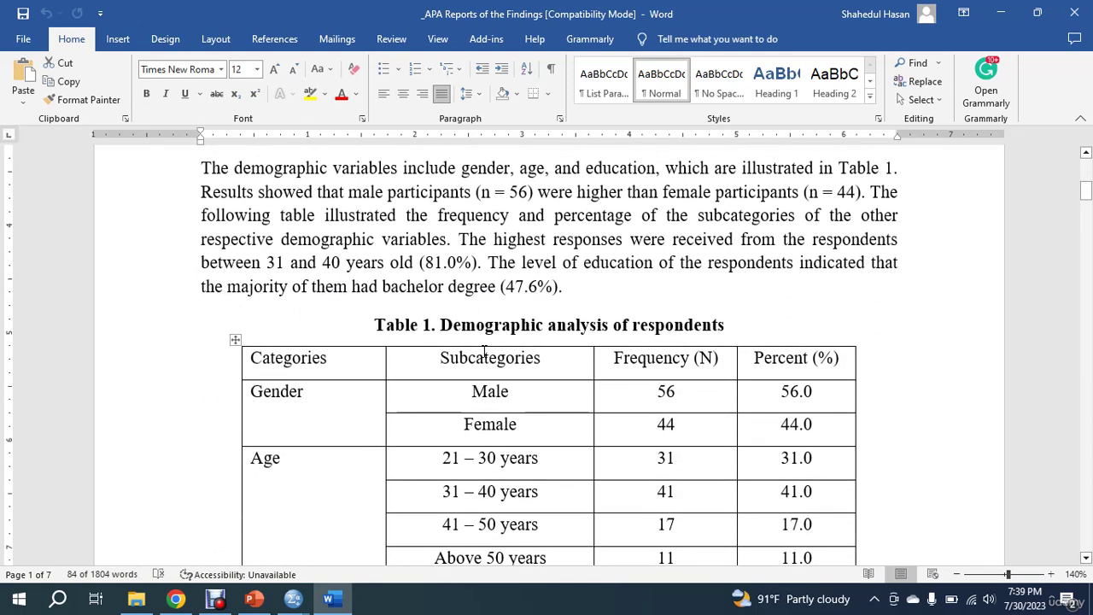
scroll(485, 341, down, 1)
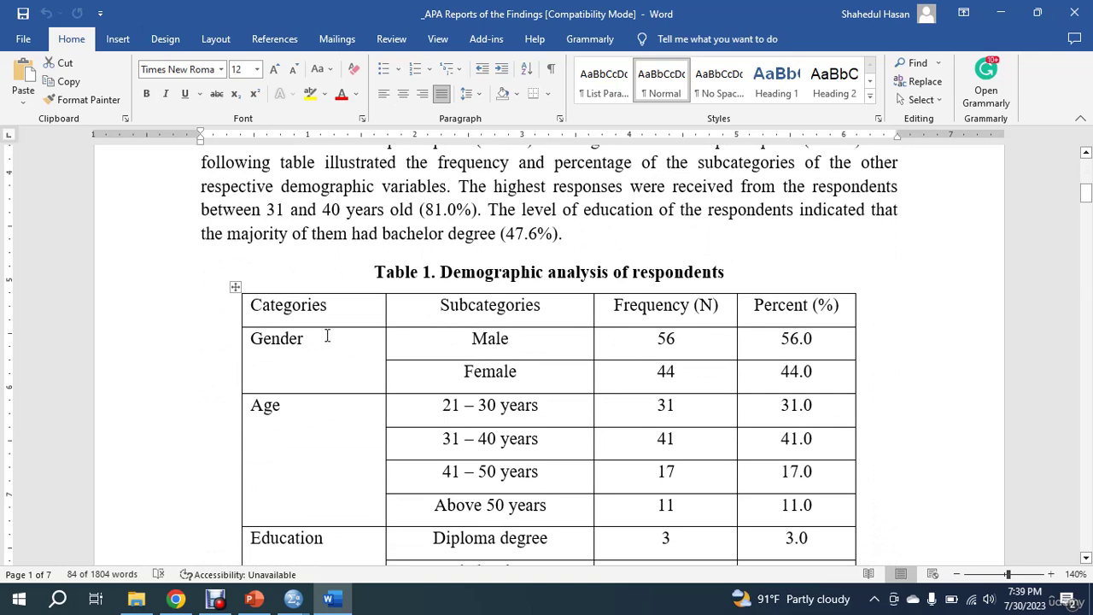
scroll(333, 320, down, 1)
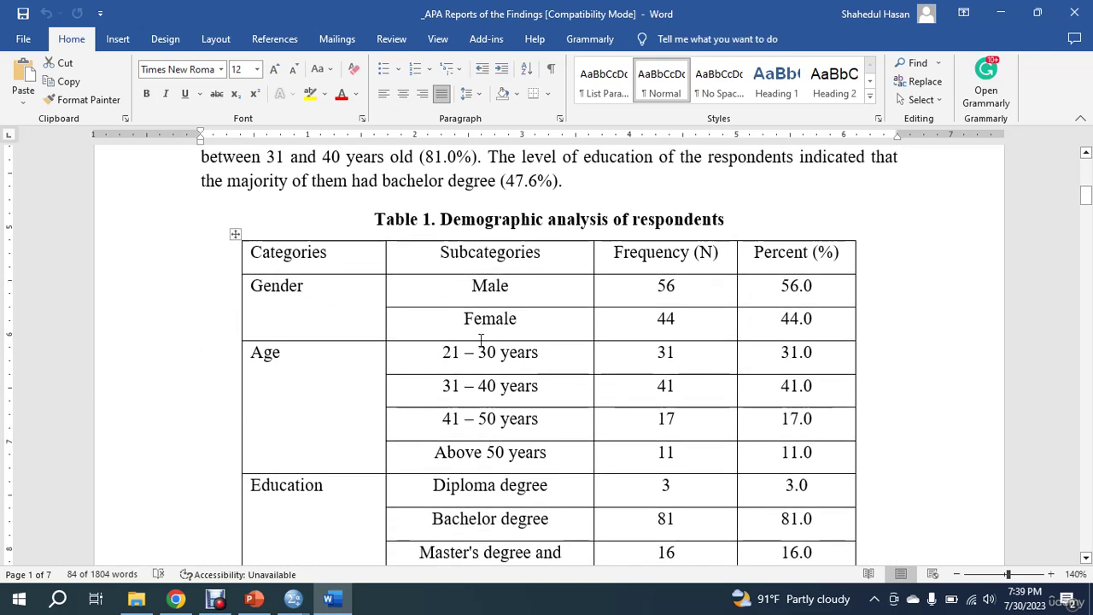
scroll(361, 378, up, 2)
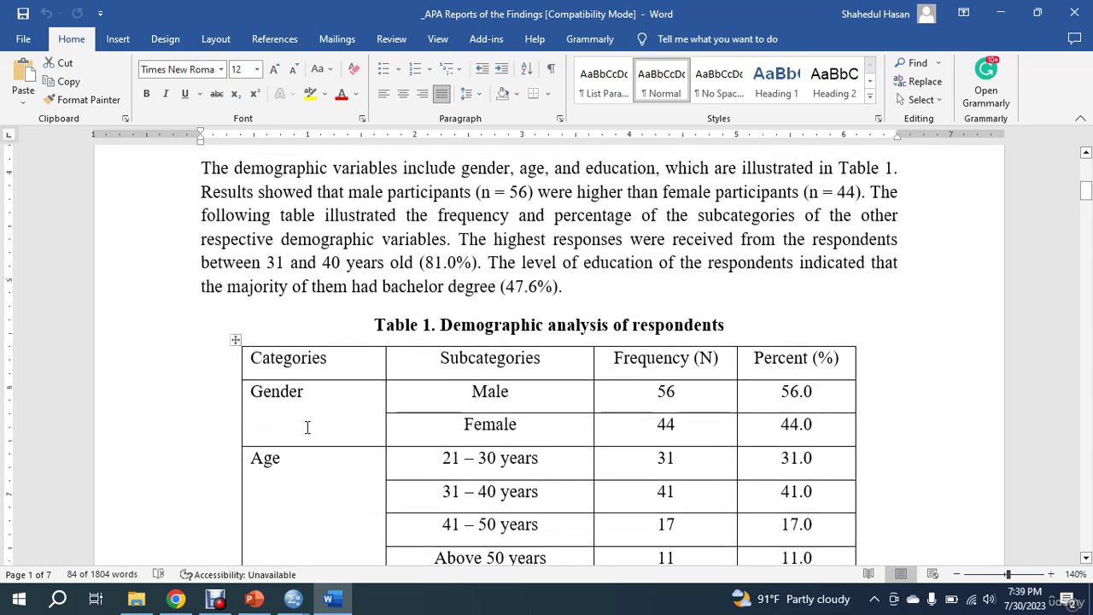
scroll(319, 439, down, 3)
scroll(409, 428, up, 2)
scroll(409, 427, up, 2)
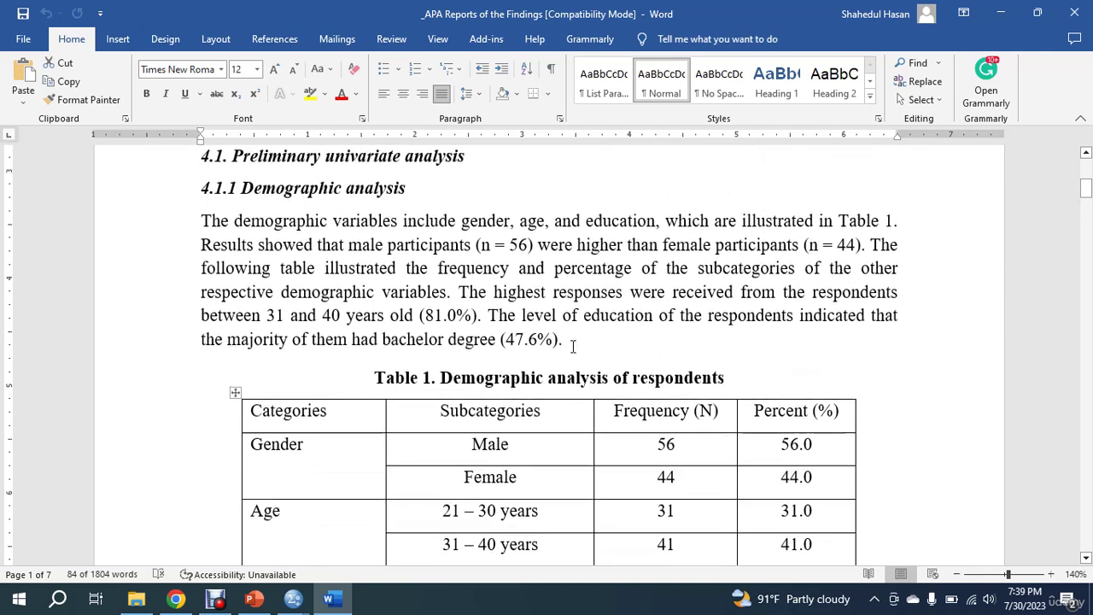
double_click(168, 222)
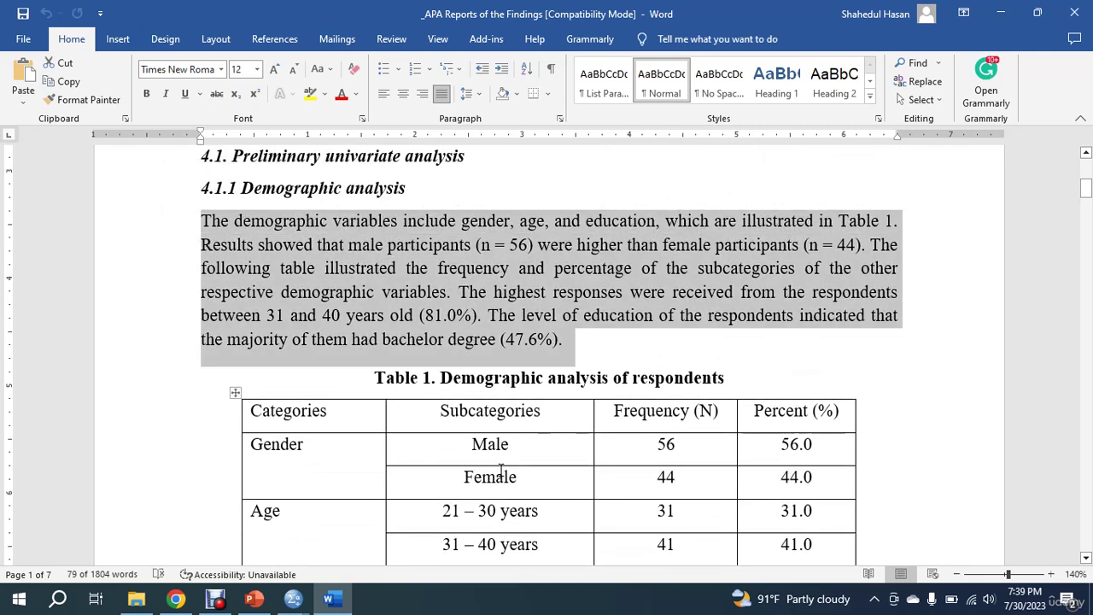
scroll(372, 380, down, 5)
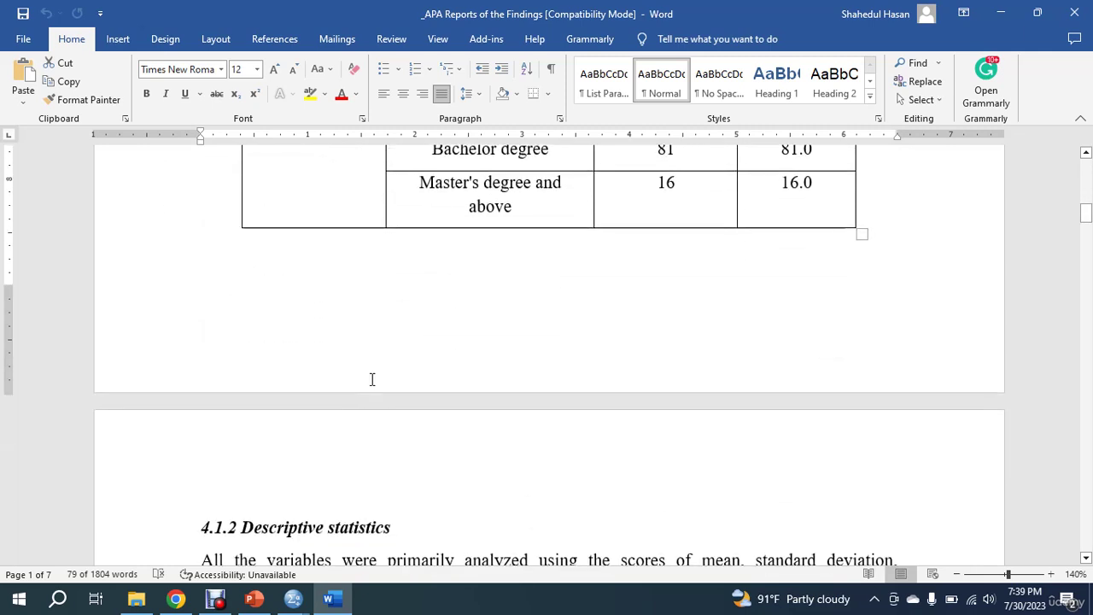
scroll(372, 380, up, 1)
Return to the SPSS Data Editor, minimizing the output window, and review the PE, PU, PEOU, IU and PR item groups among the variable definitions.
click(293, 597)
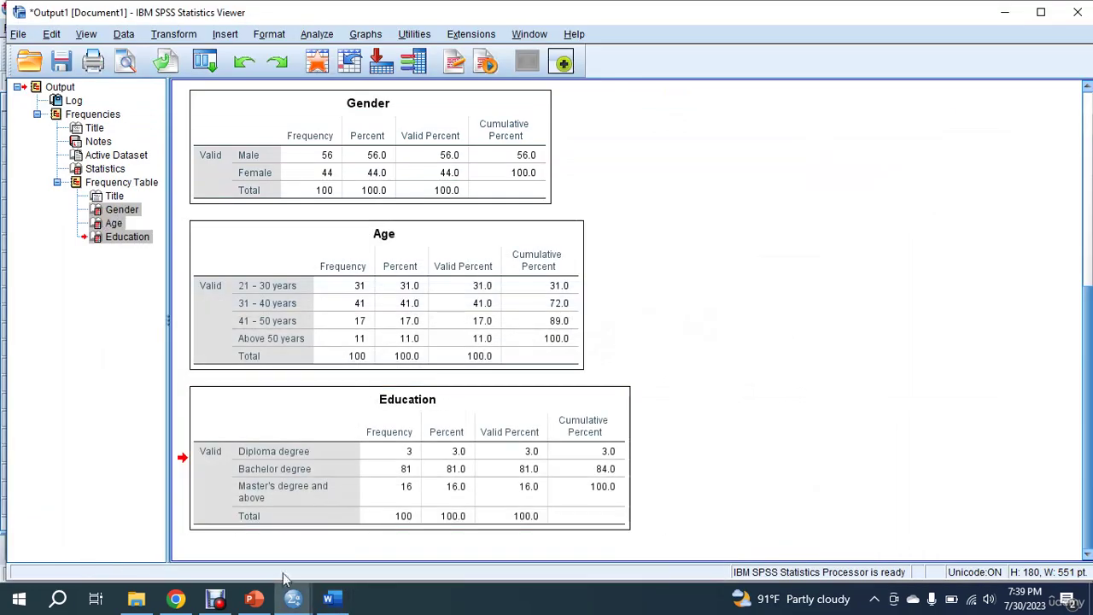
click(1005, 12)
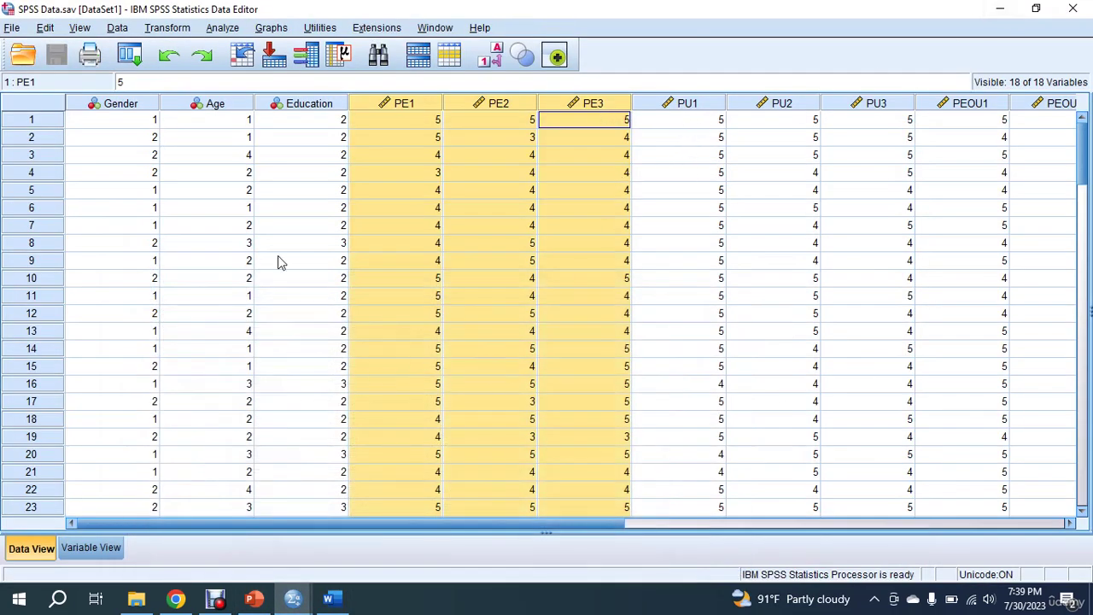
click(92, 549)
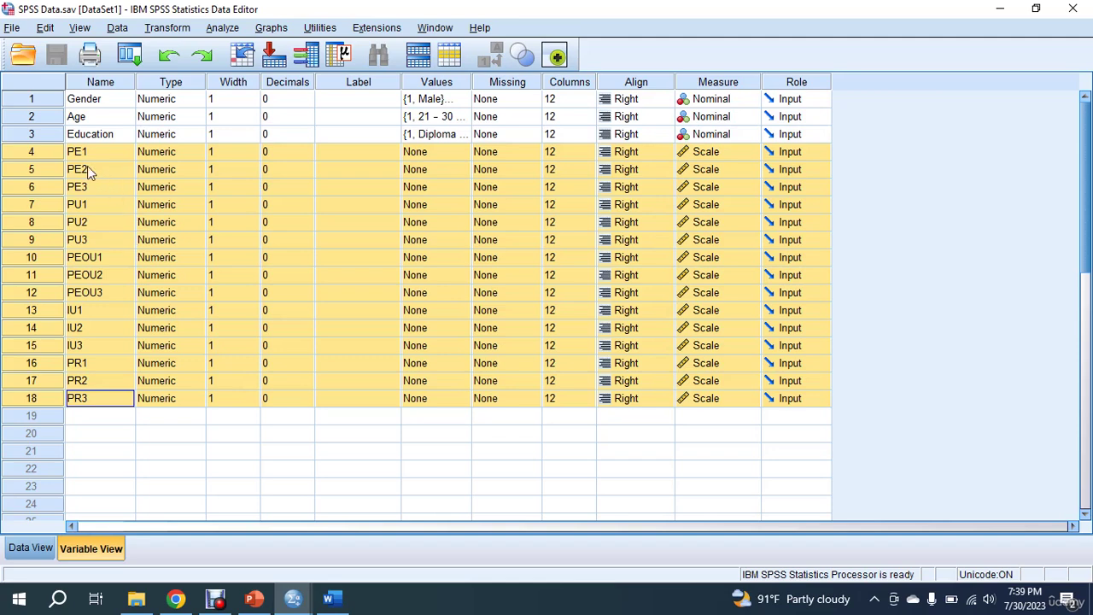
click(37, 154)
click(38, 186)
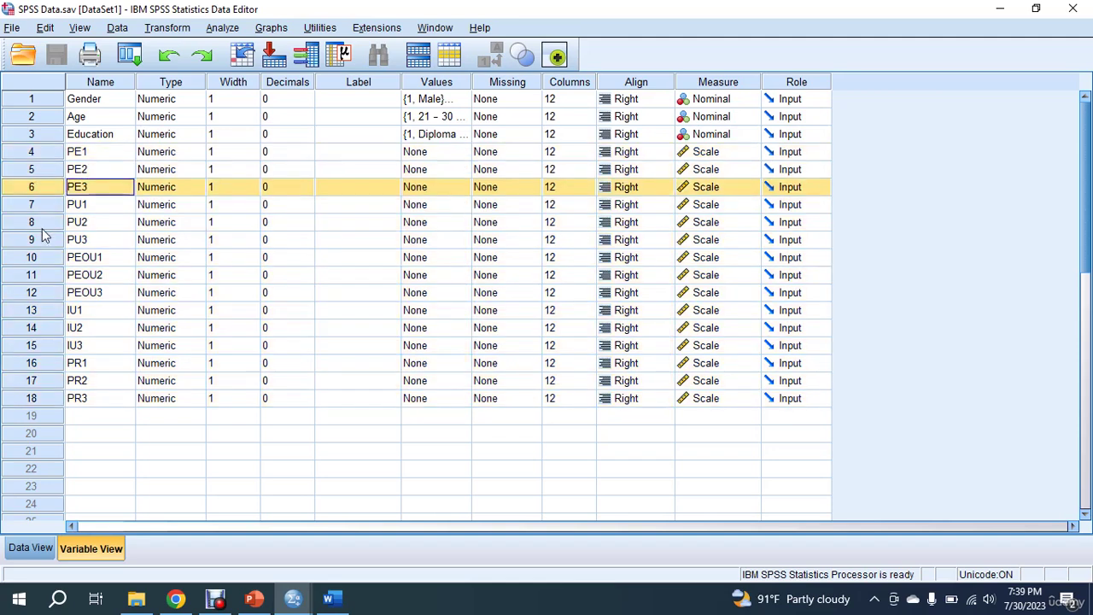
click(38, 224)
click(49, 292)
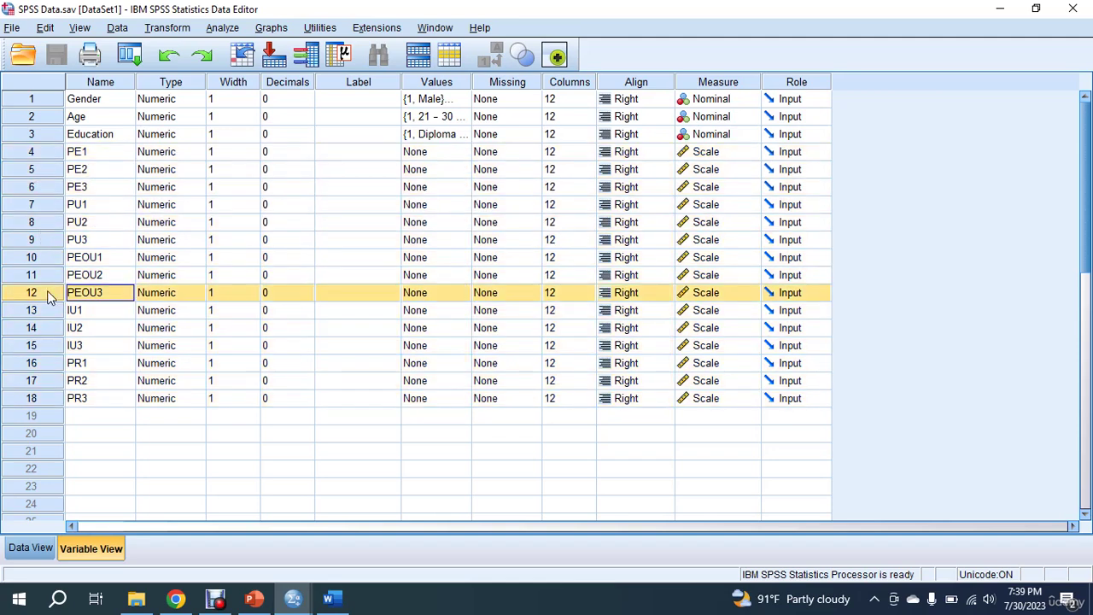
click(53, 346)
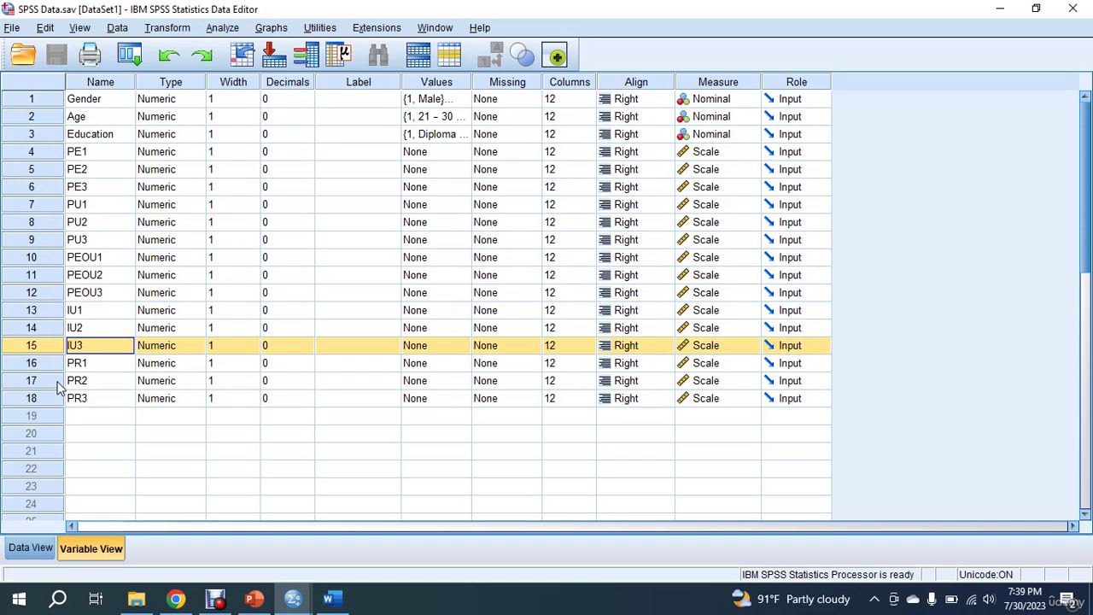
click(48, 365)
shift+click(49, 401)
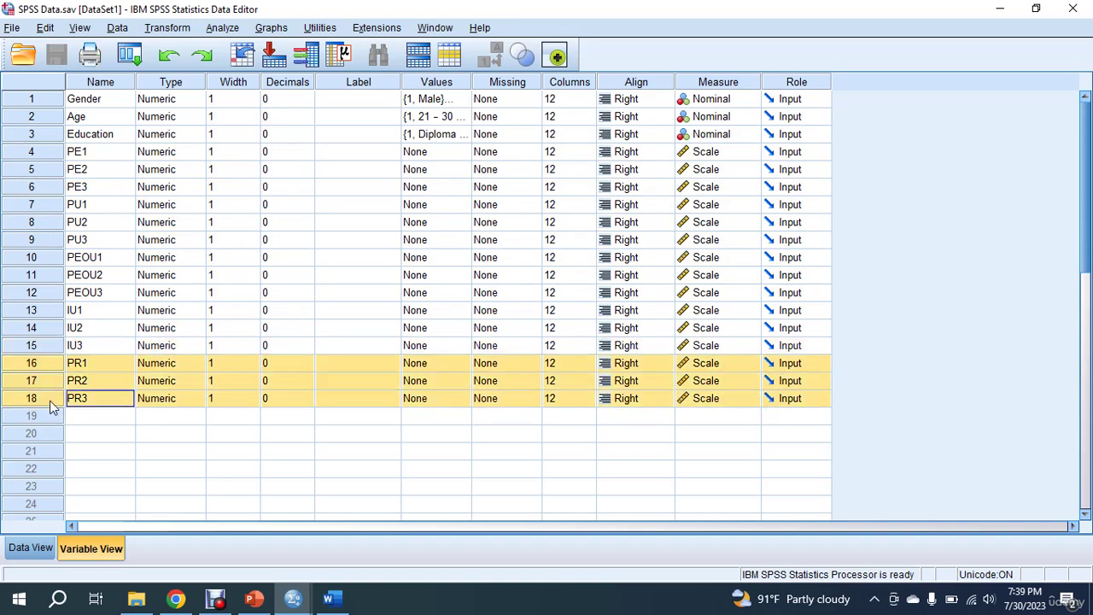
Show the case data and highlight the PE1, PE2 and PE3 columns together.
click(32, 548)
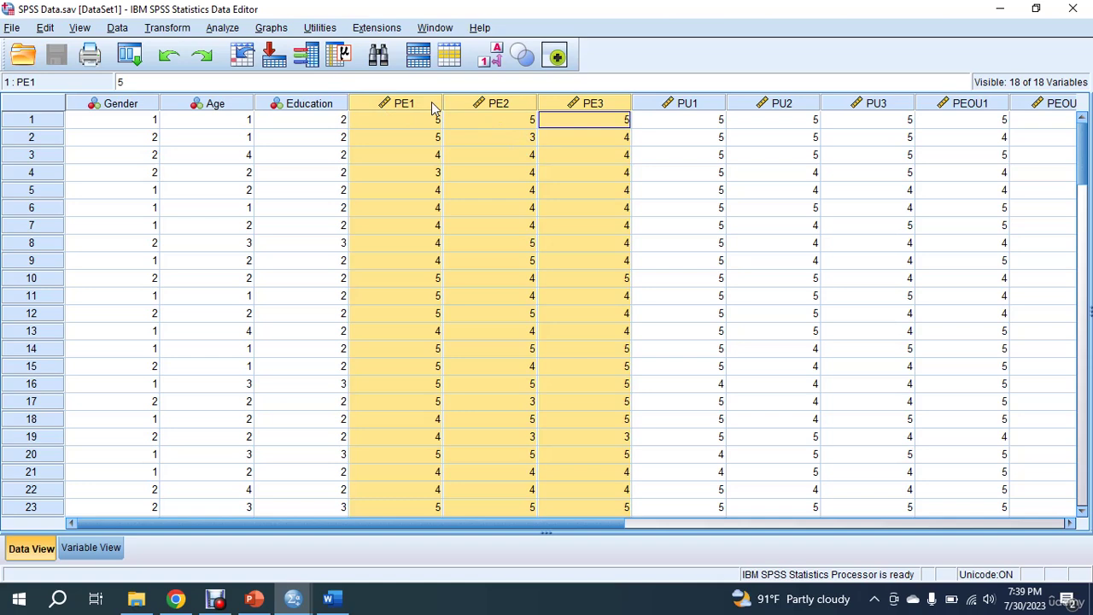
click(506, 126)
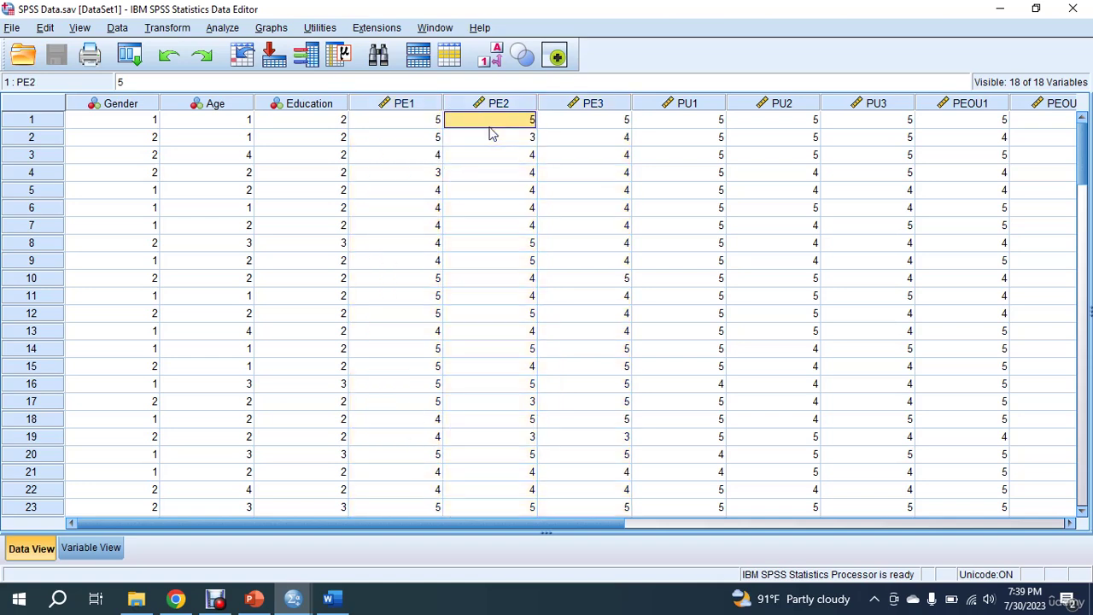
drag(422, 105, 561, 113)
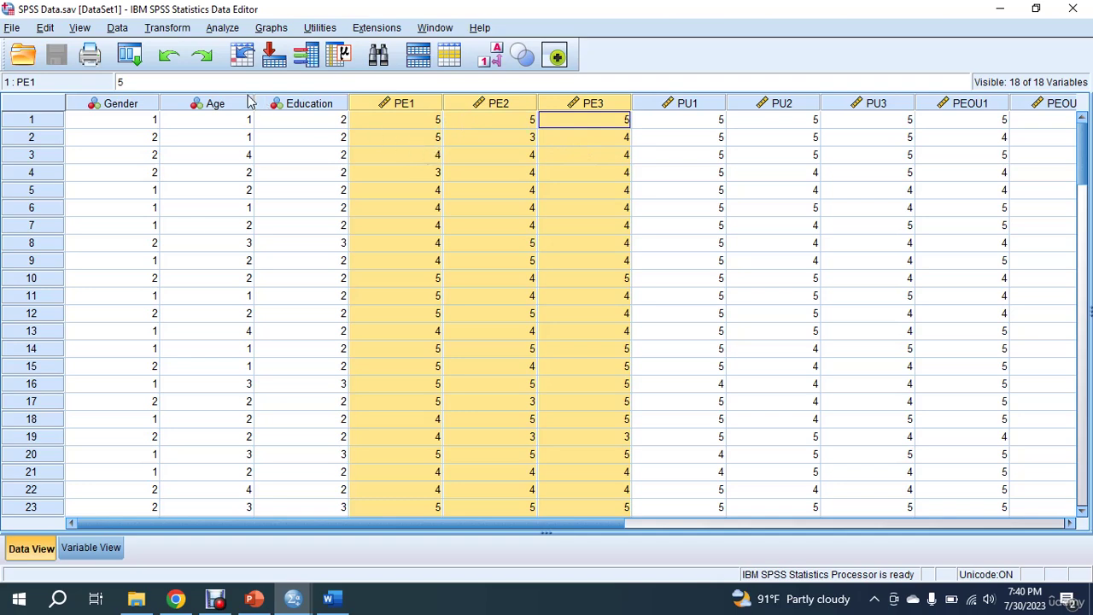
Set up a Compute Variable command with target variable PE and the statistical Mean function as its numeric expression.
click(189, 32)
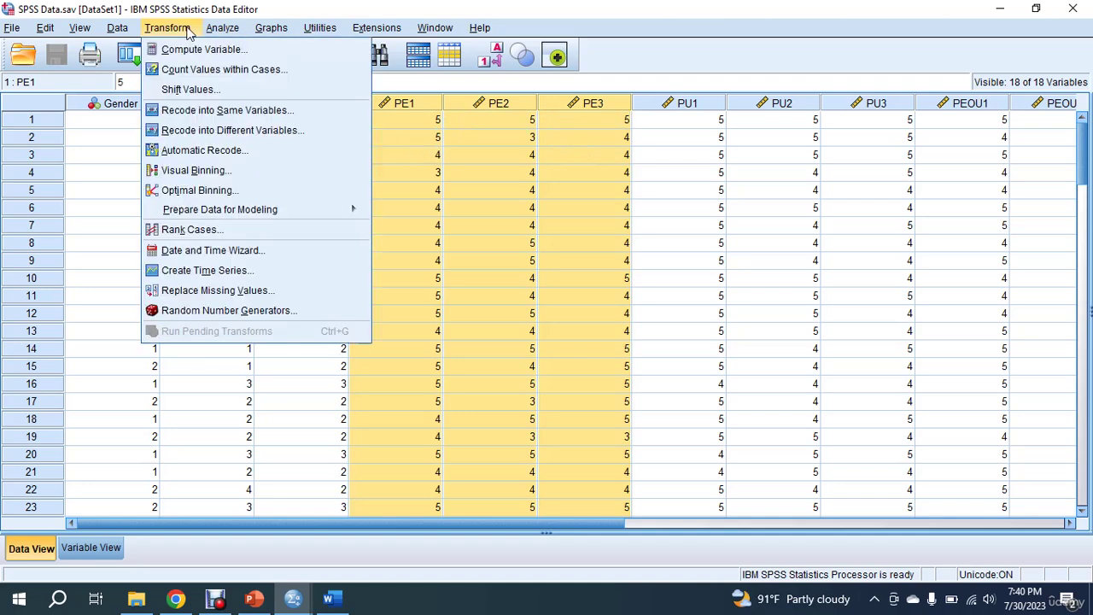
click(213, 53)
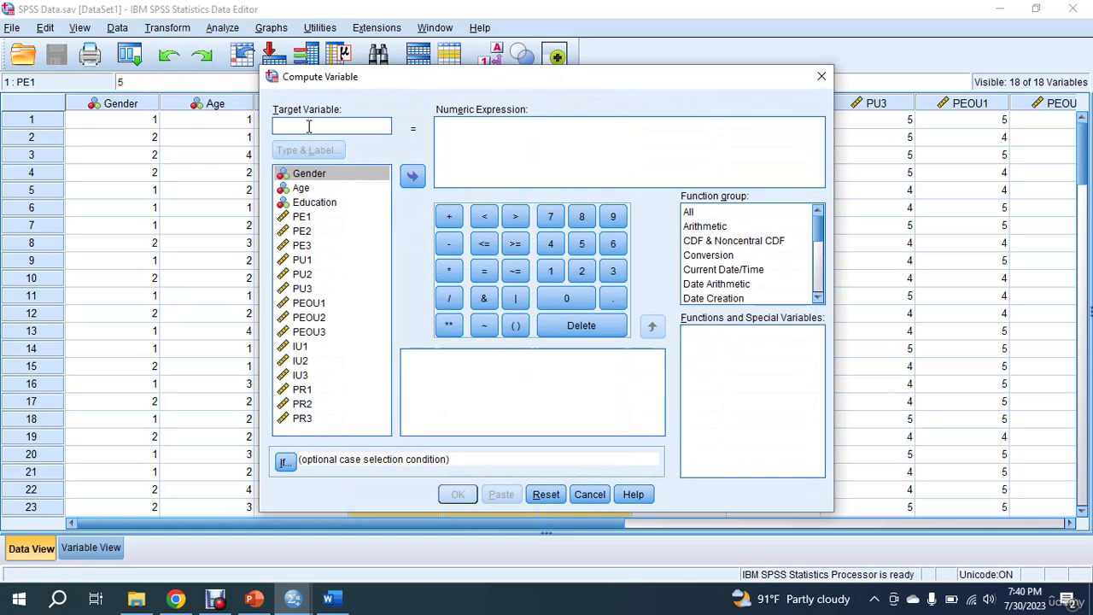
text(PE)
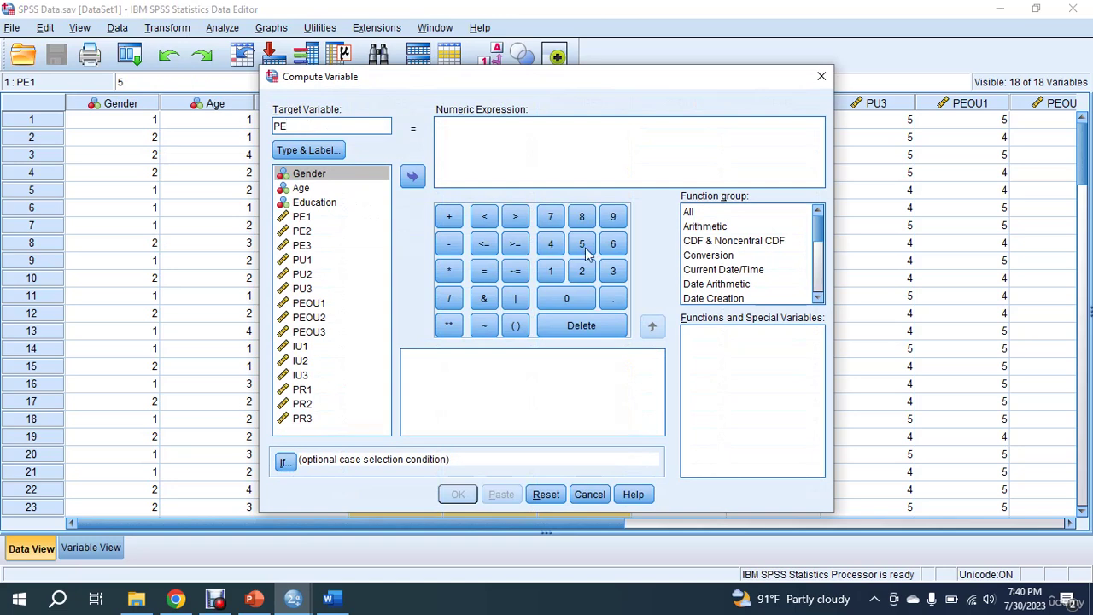
click(502, 135)
scroll(743, 278, down, 1)
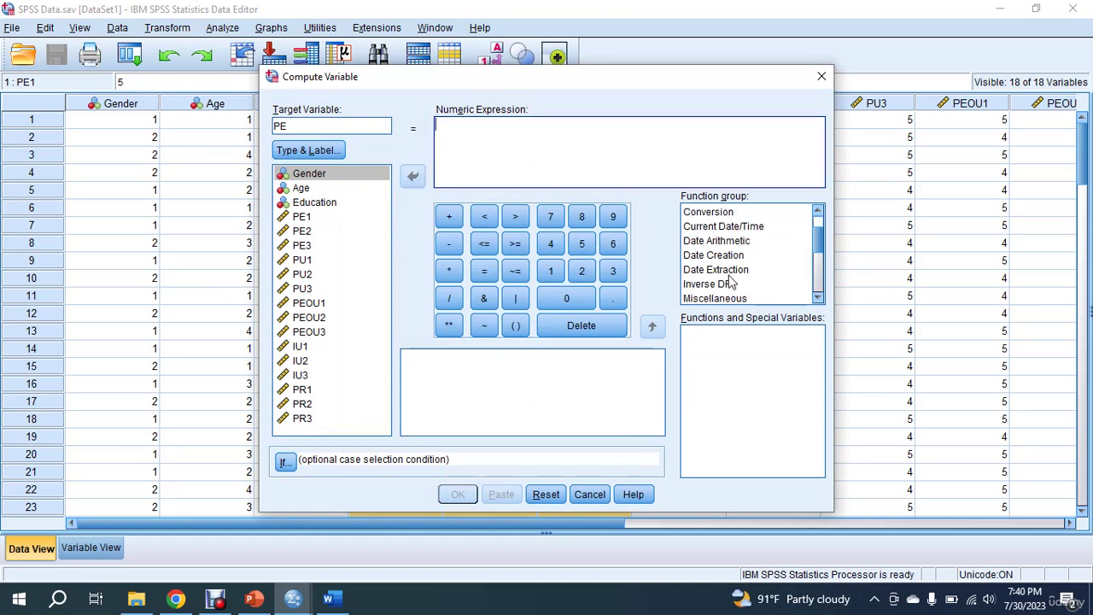
scroll(734, 273, up, 1)
click(710, 215)
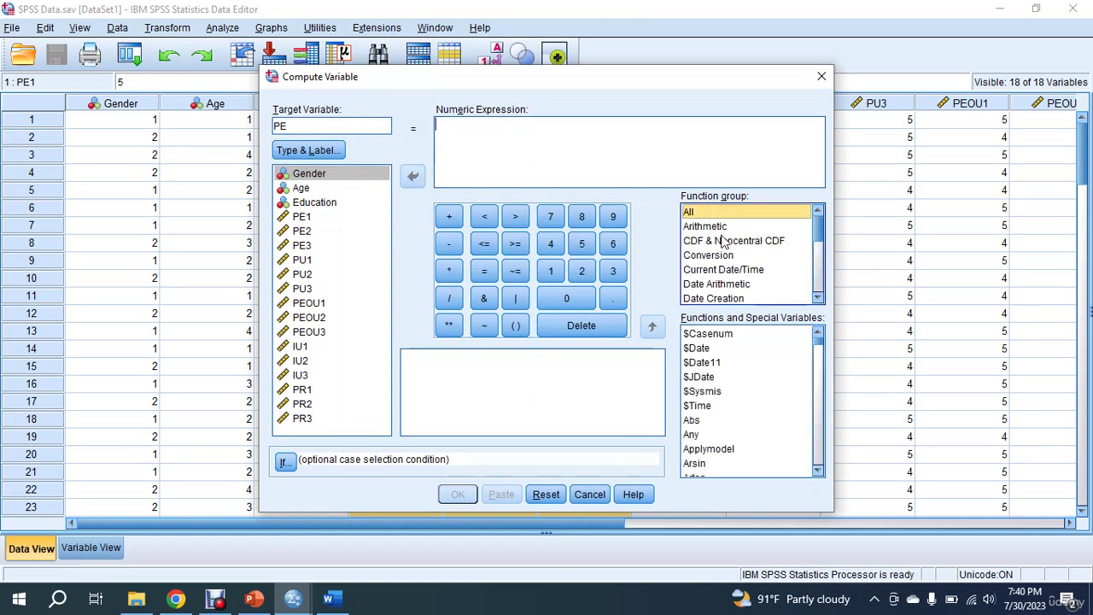
scroll(730, 261, down, 4)
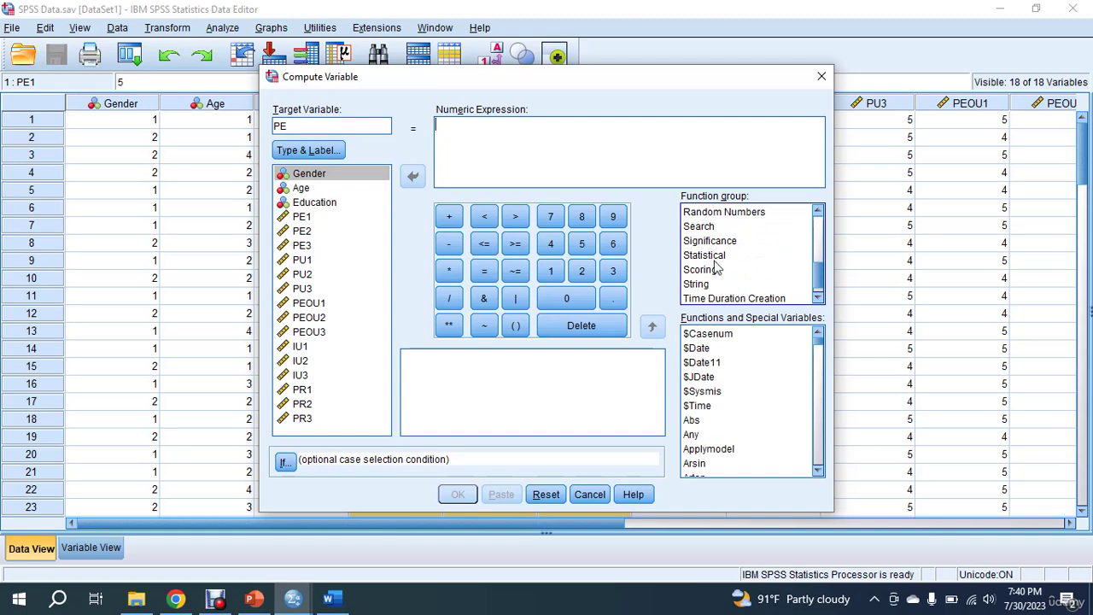
click(709, 256)
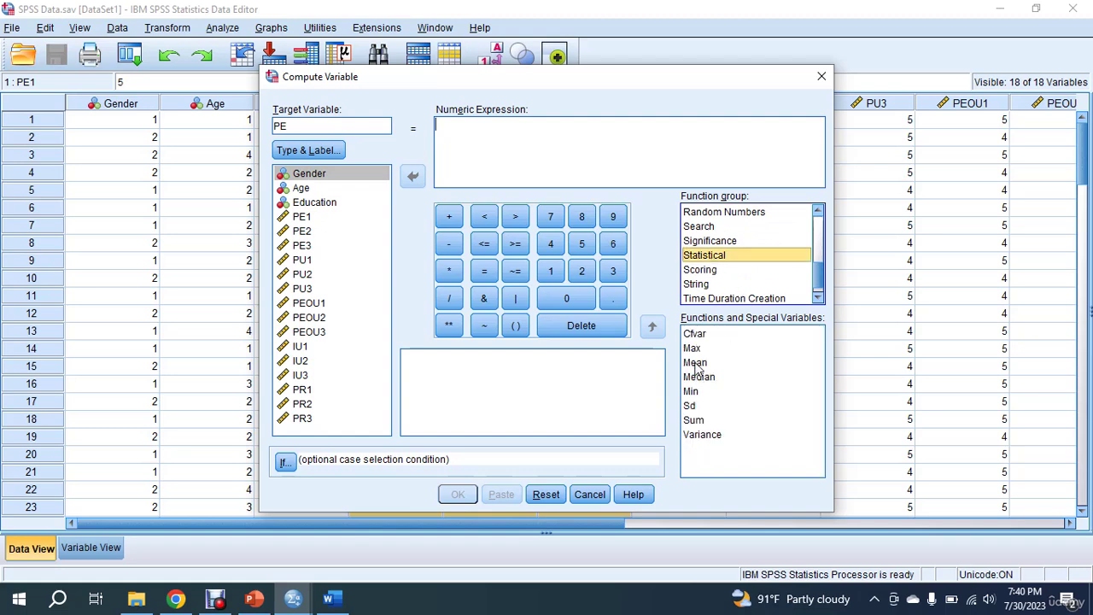
double_click(696, 364)
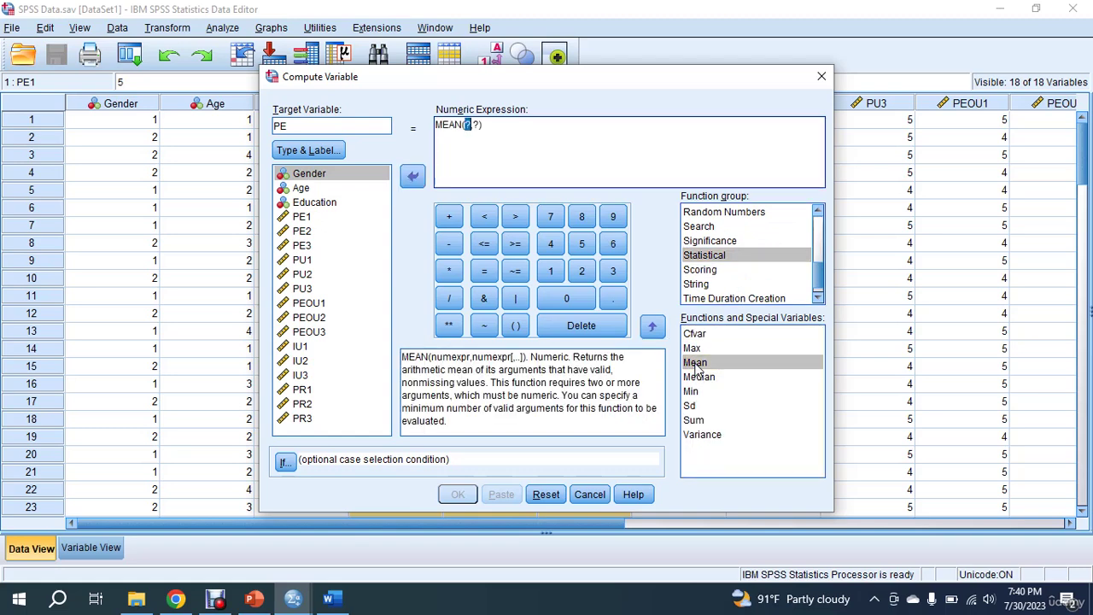
Complete the expression as MEAN(PE1,PE2,PE3) and run the computation of PE.
double_click(329, 218)
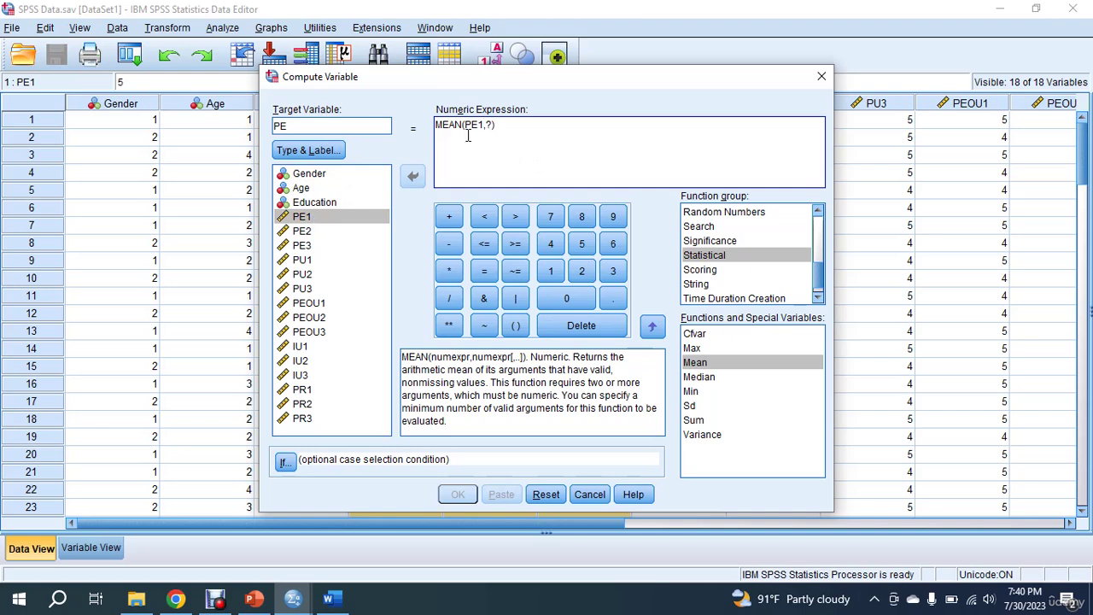
key(BackSpace)
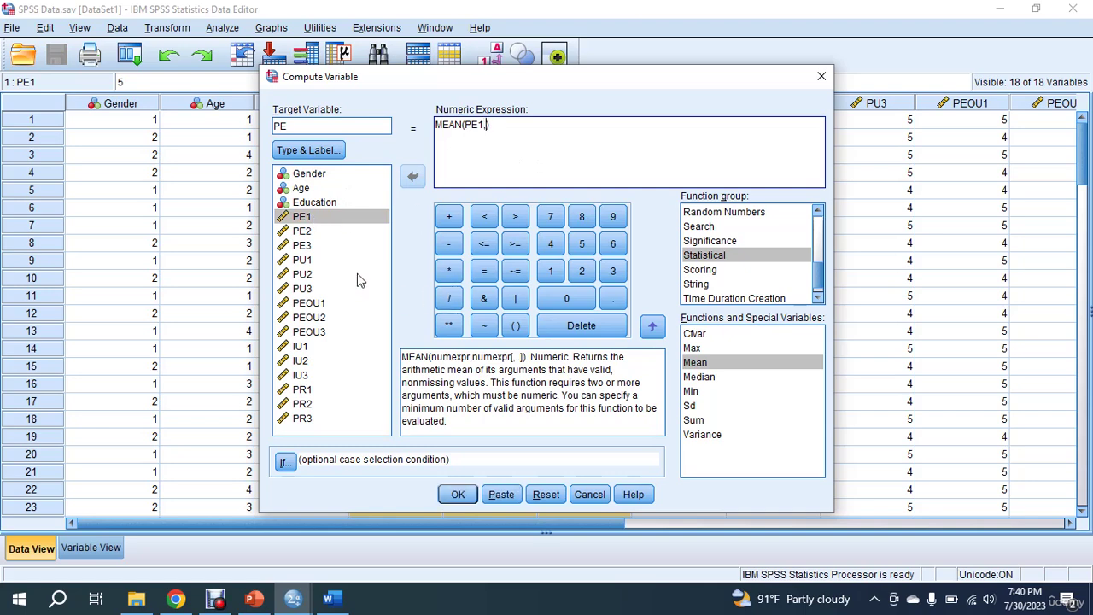
double_click(316, 233)
text(,)
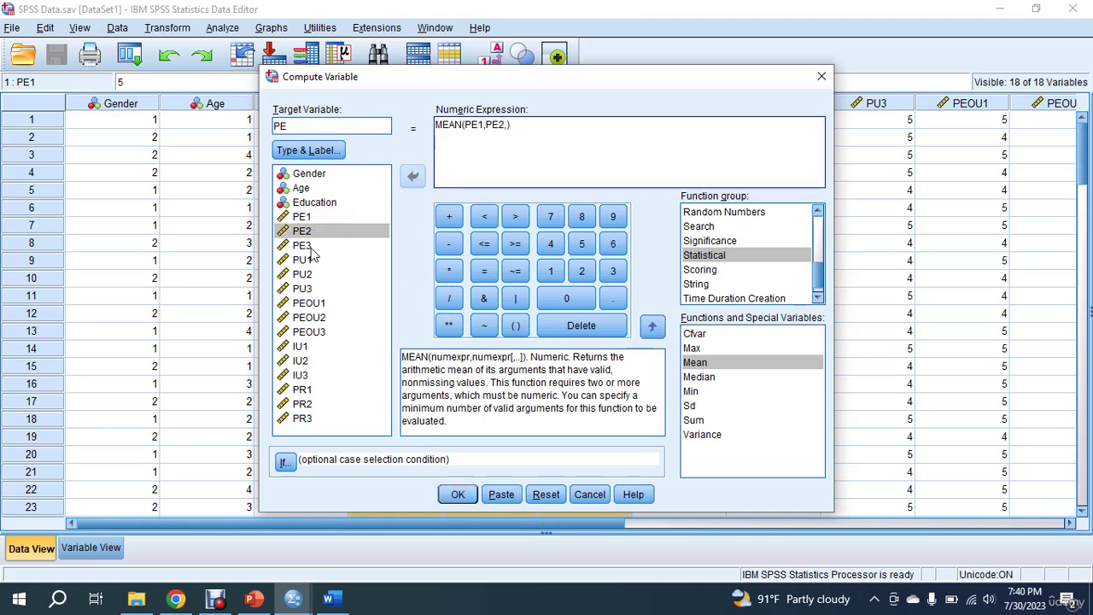
double_click(311, 247)
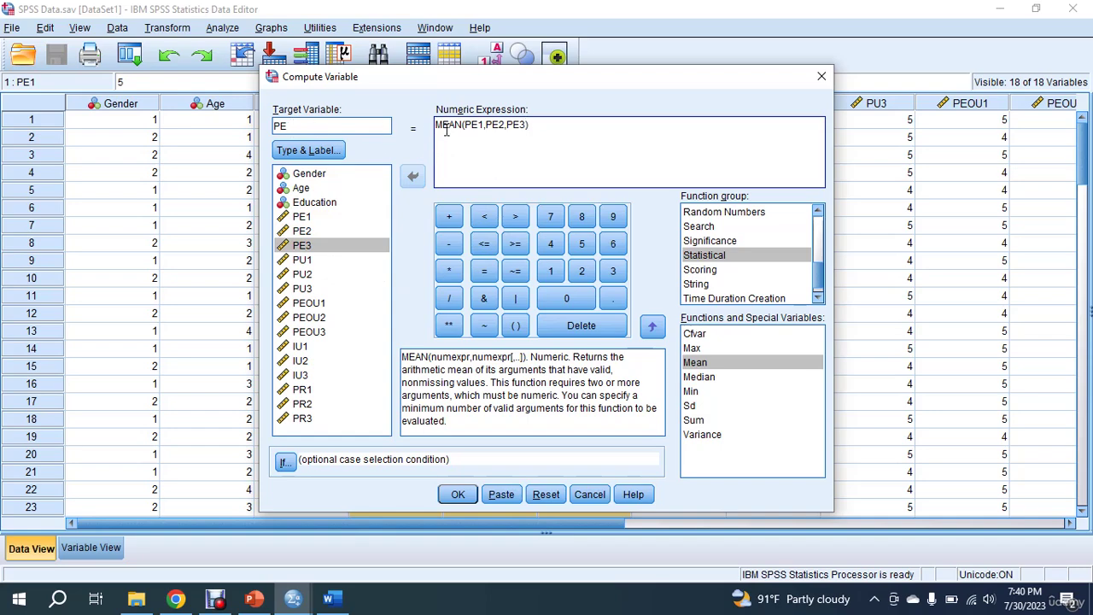
click(458, 494)
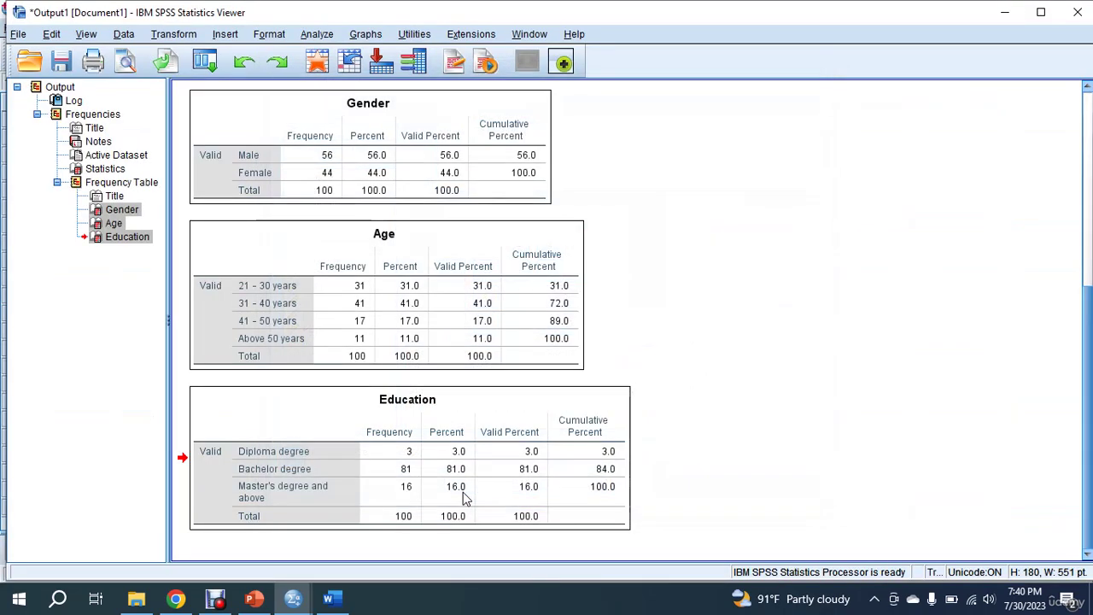
Minimize the output window, check the new PE column, and label the PE variable "Perceived enjoyment" in the variable definitions.
click(1008, 14)
drag(214, 523, 731, 547)
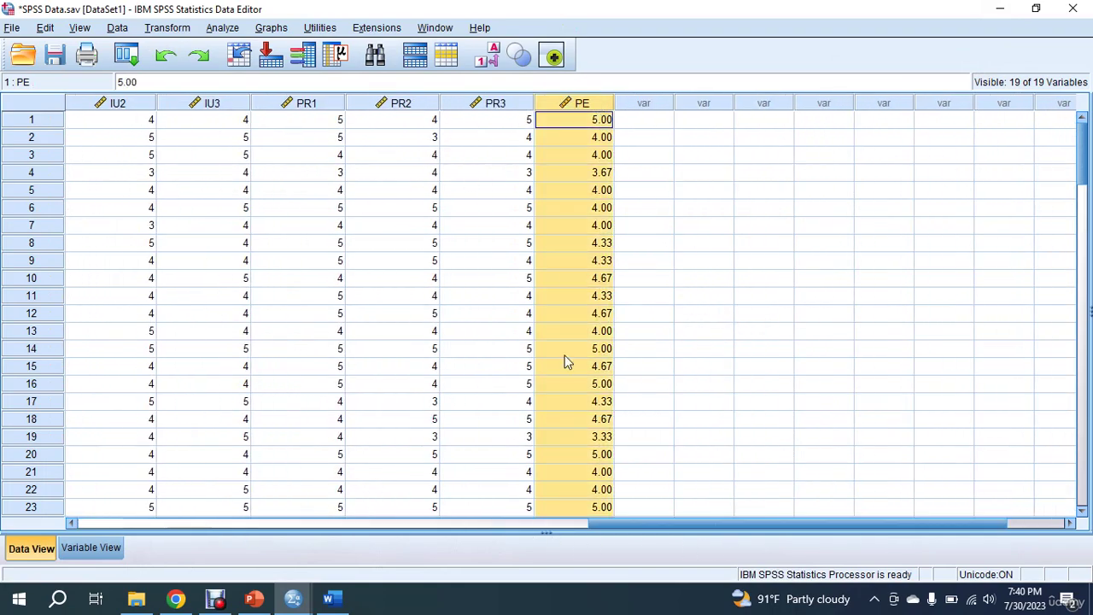
click(90, 548)
click(344, 423)
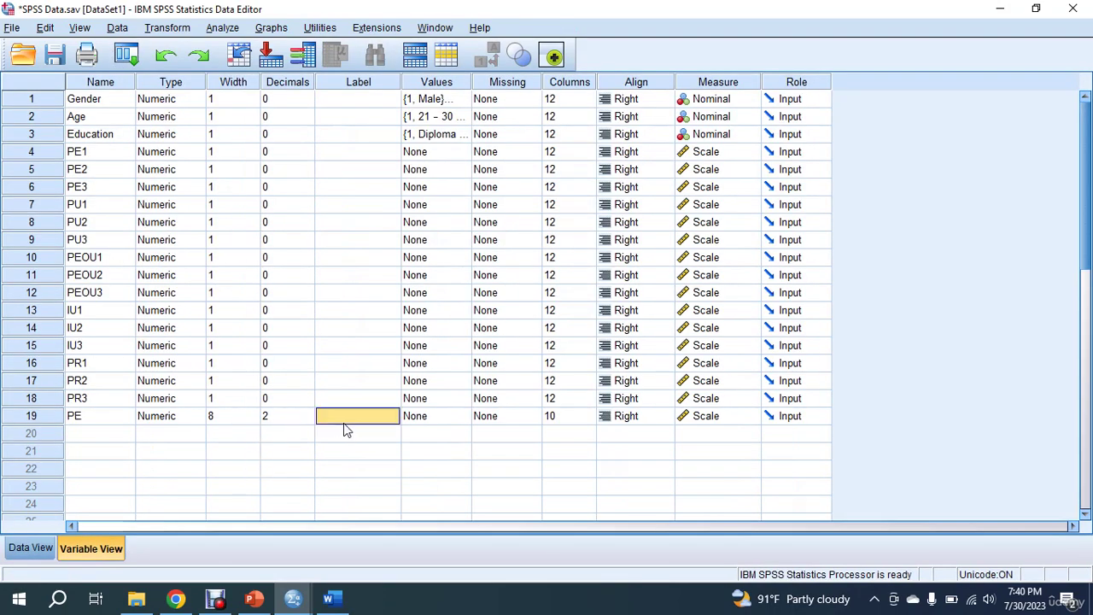
text(P)
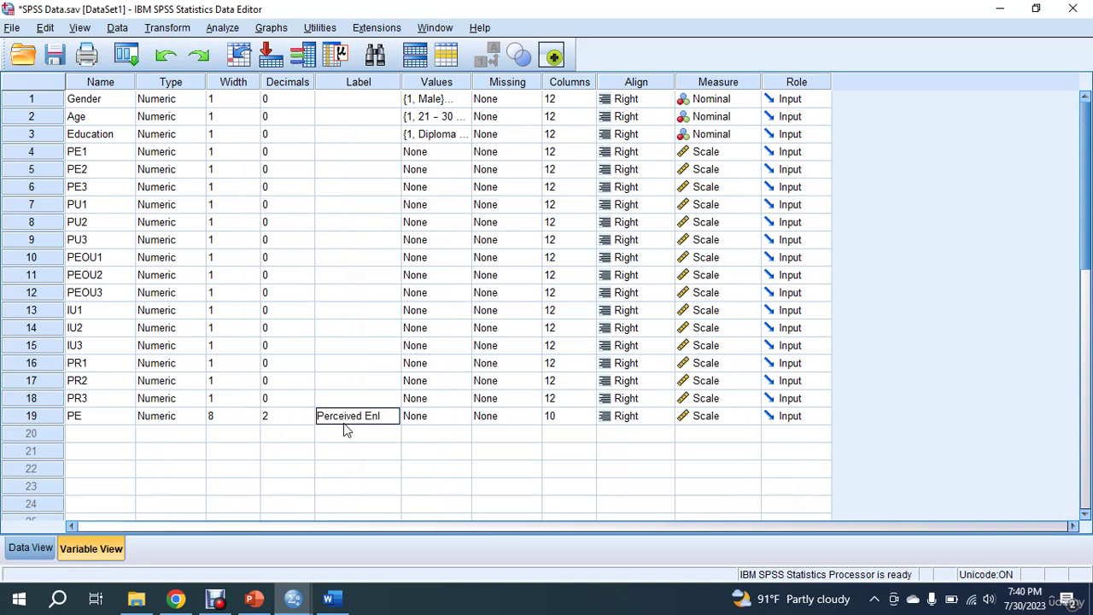
text(erceived enjoyment)
click(29, 418)
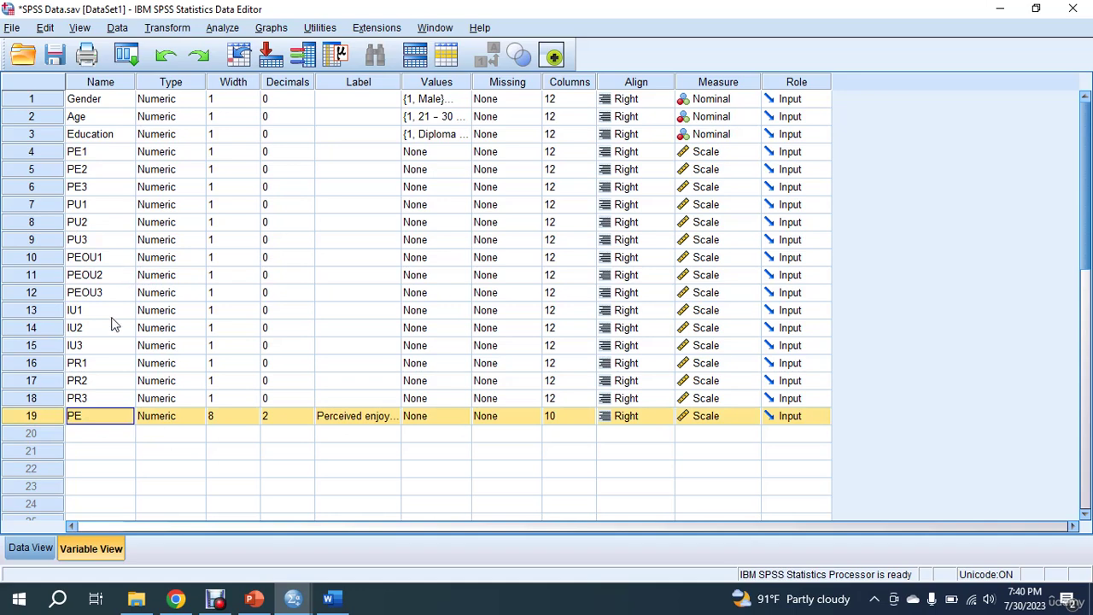
Return to the case data and set up a computation for target variable PU, clearing the PE items from the mean expression.
click(31, 547)
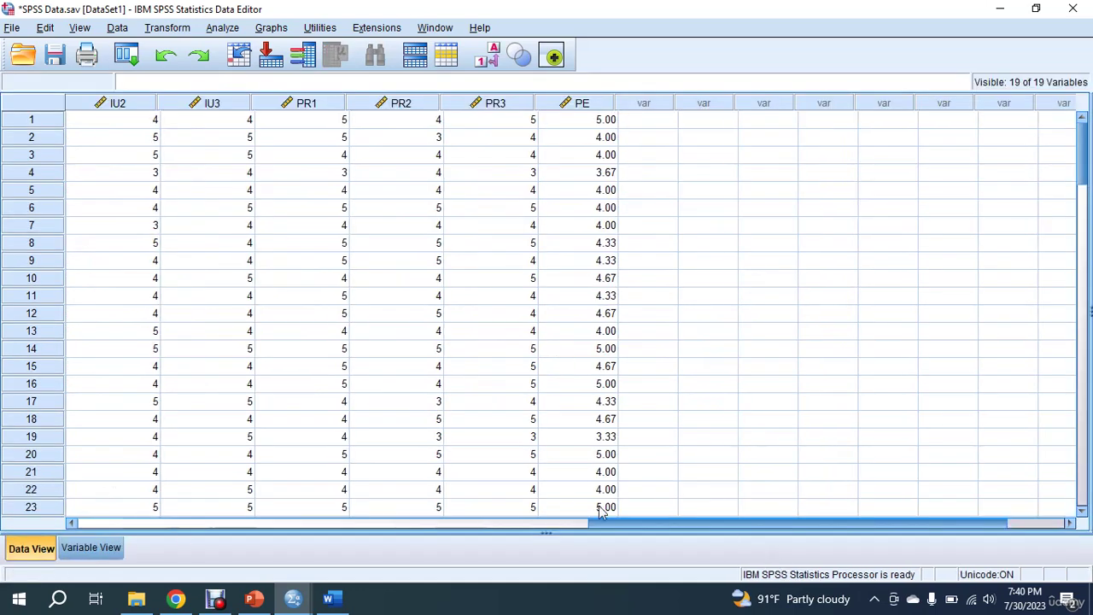
drag(765, 522, 526, 523)
click(126, 55)
click(155, 84)
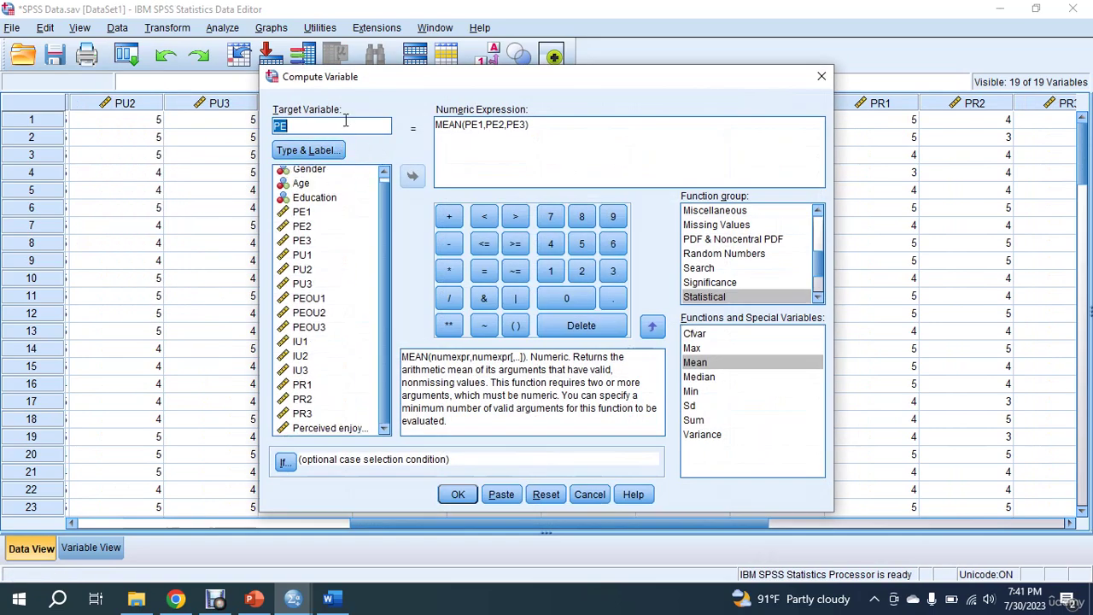
text(PU)
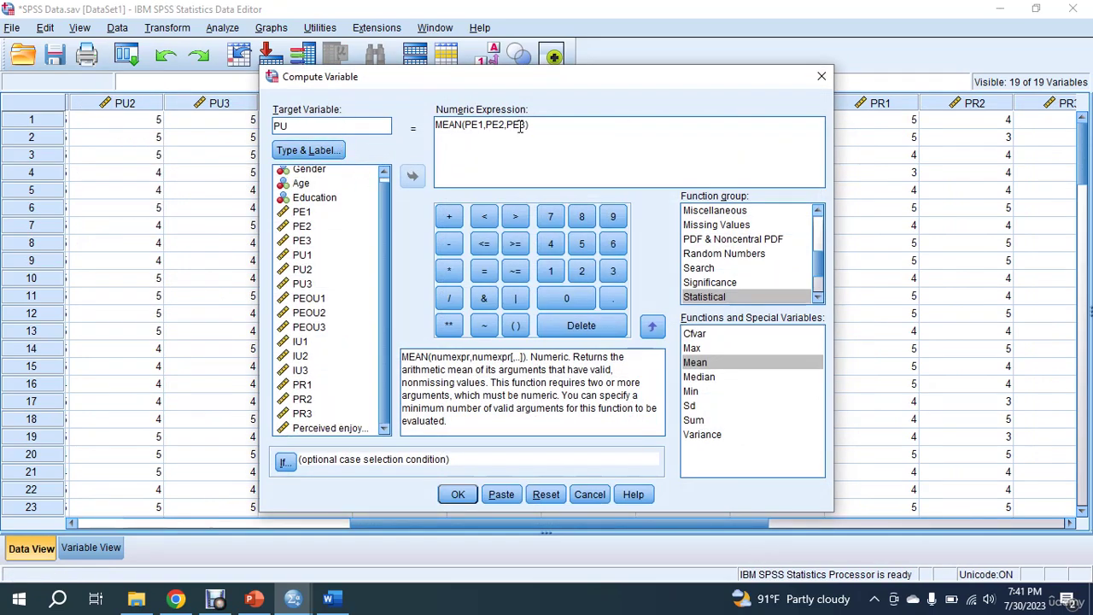
drag(527, 125, 470, 125)
key(Delete)
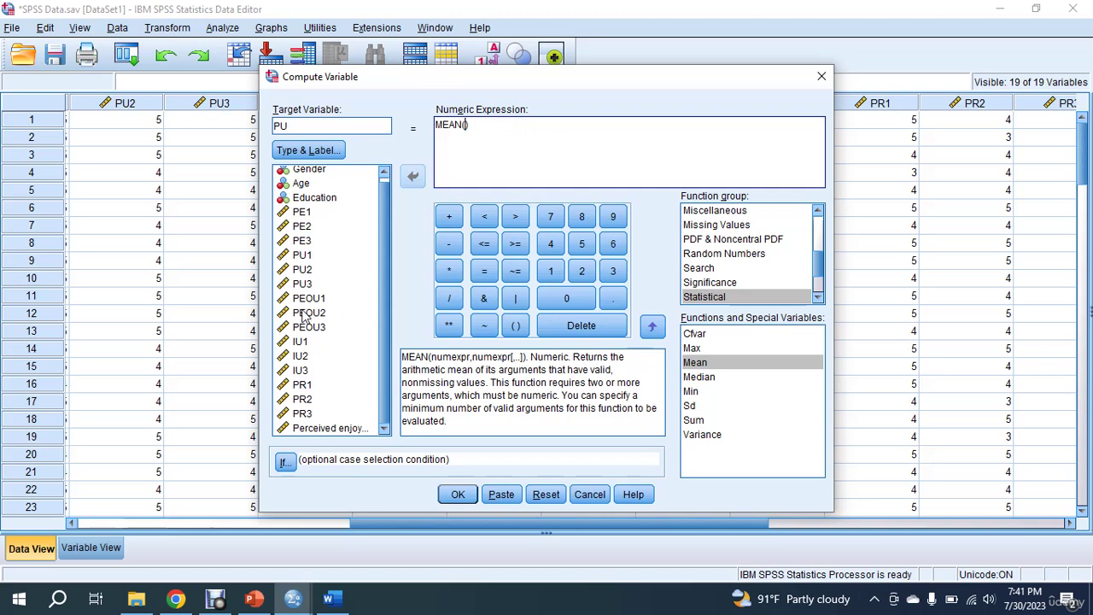
Compute PU as the mean of PU1, PU2 and PU3.
double_click(302, 255)
text(,)
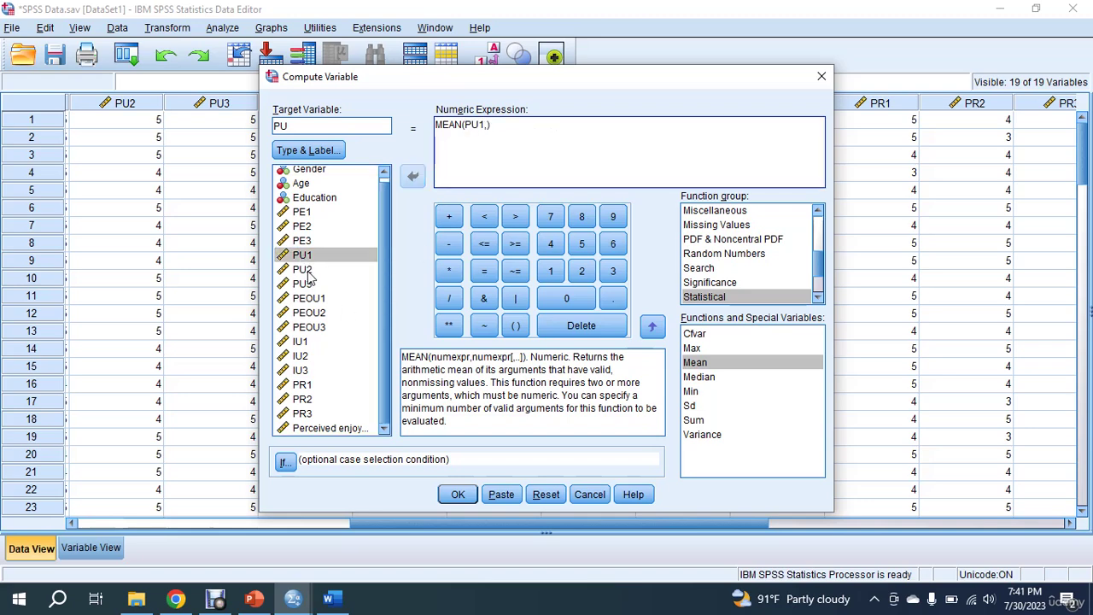
double_click(305, 270)
text(,)
double_click(303, 283)
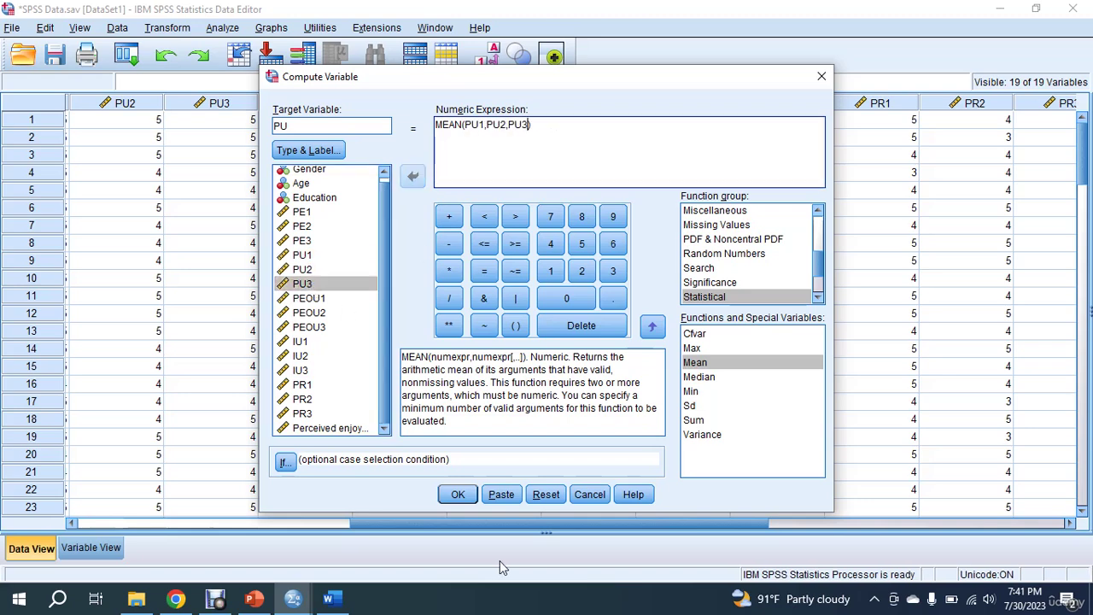
click(458, 494)
Recall Compute Variable, set the target variable to PEOU, and clear the PU items from the mean expression.
click(212, 68)
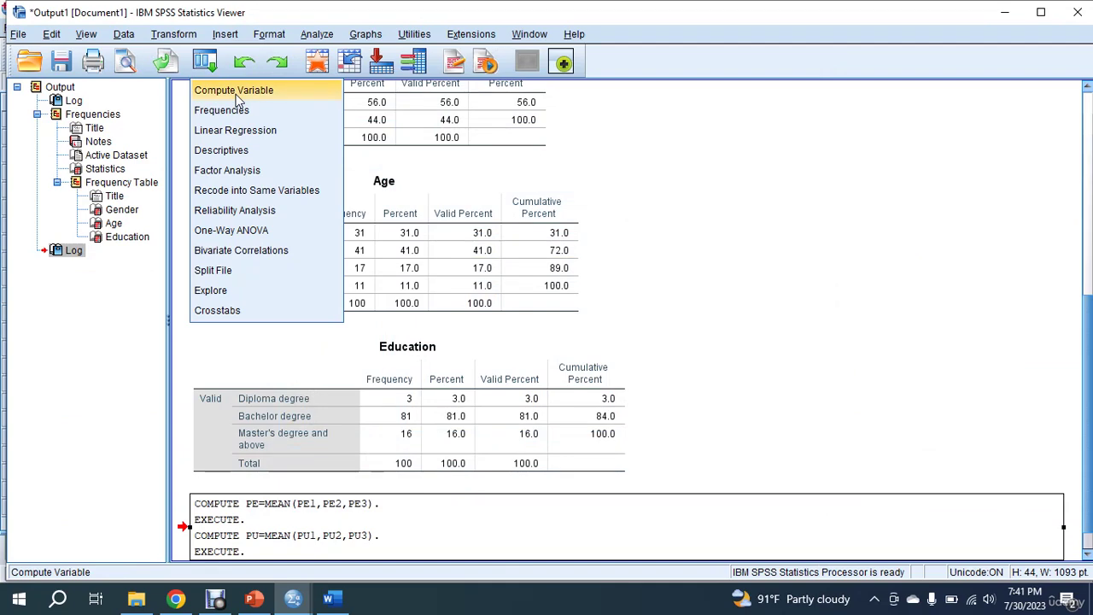
click(236, 89)
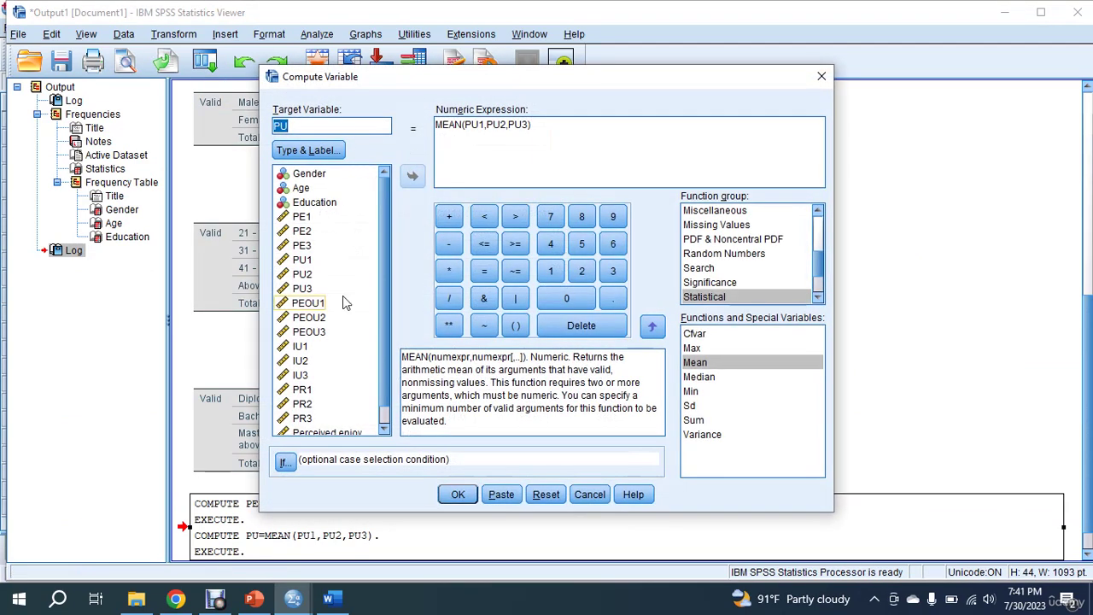
text(PEOU)
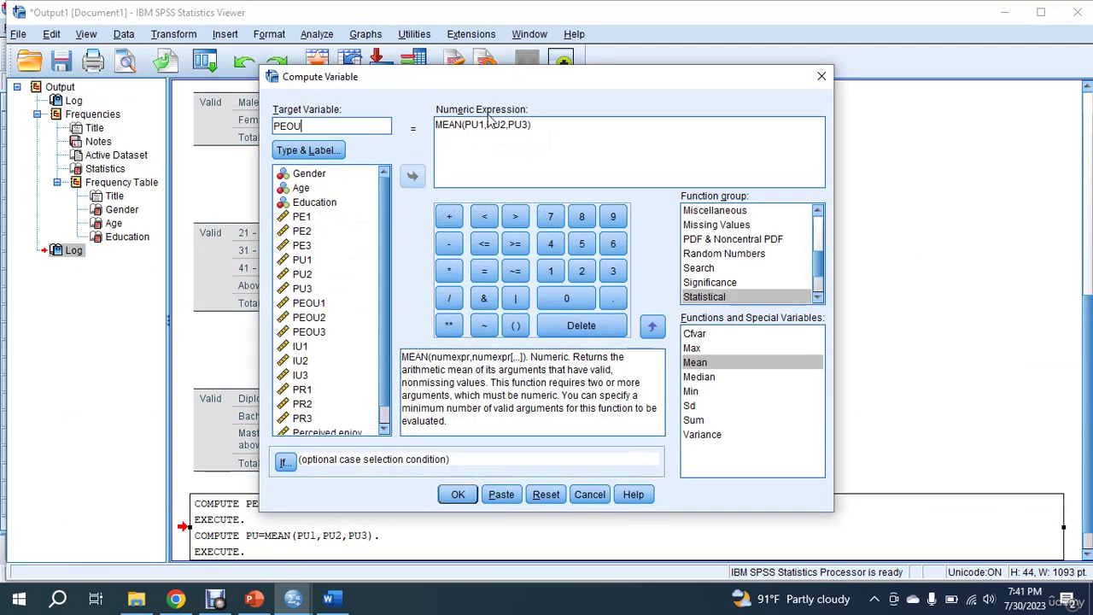
drag(528, 125, 464, 126)
key(BackSpace)
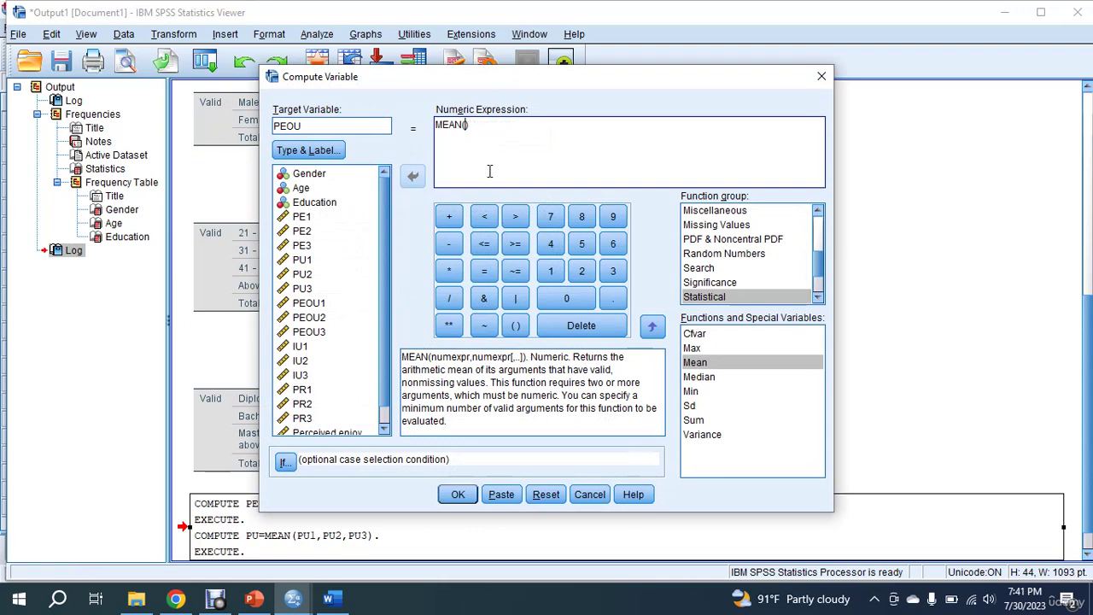
Compute PEOU as the mean of PEOU1, PEOU2 and PEOU3.
click(312, 307)
double_click(311, 305)
text(,)
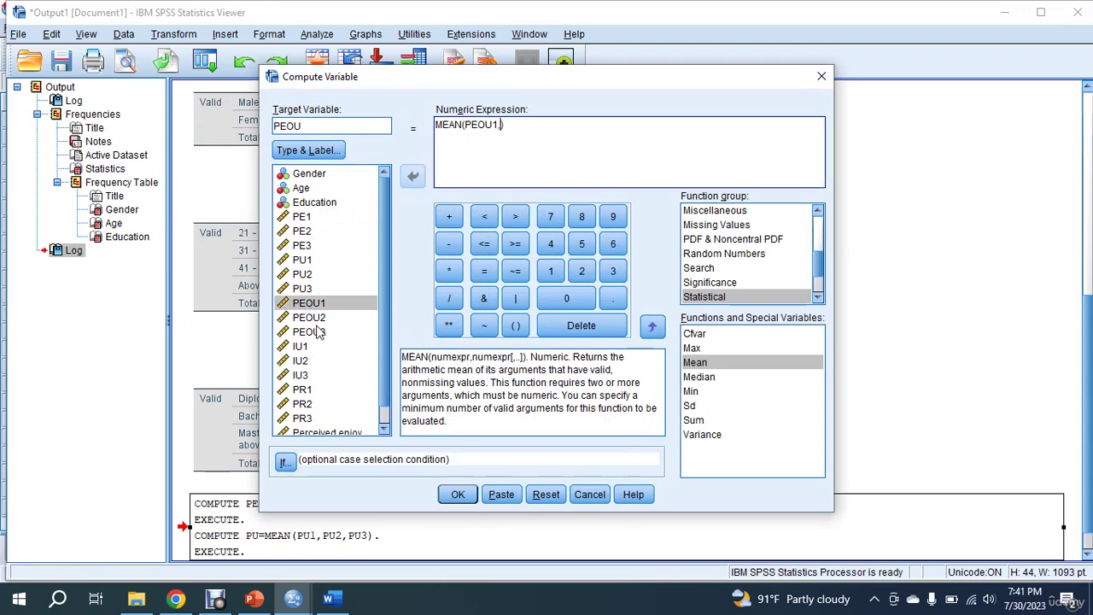
double_click(314, 317)
text(,)
click(318, 333)
double_click(317, 333)
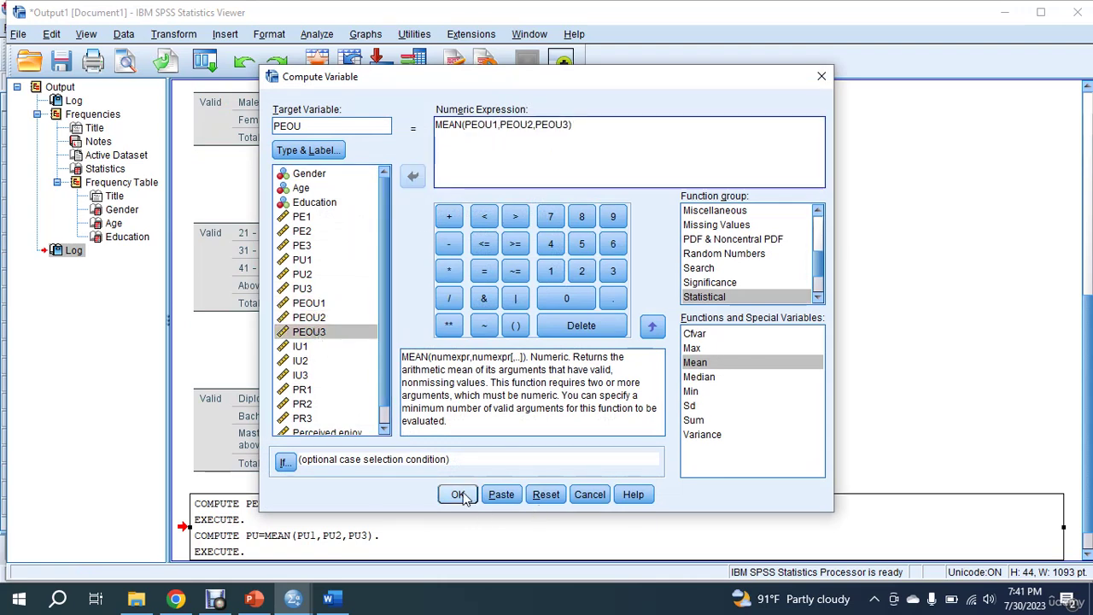
click(458, 495)
Recall Compute Variable, set the target variable to IU, and clear the PEOU items from the mean expression.
click(206, 69)
click(218, 89)
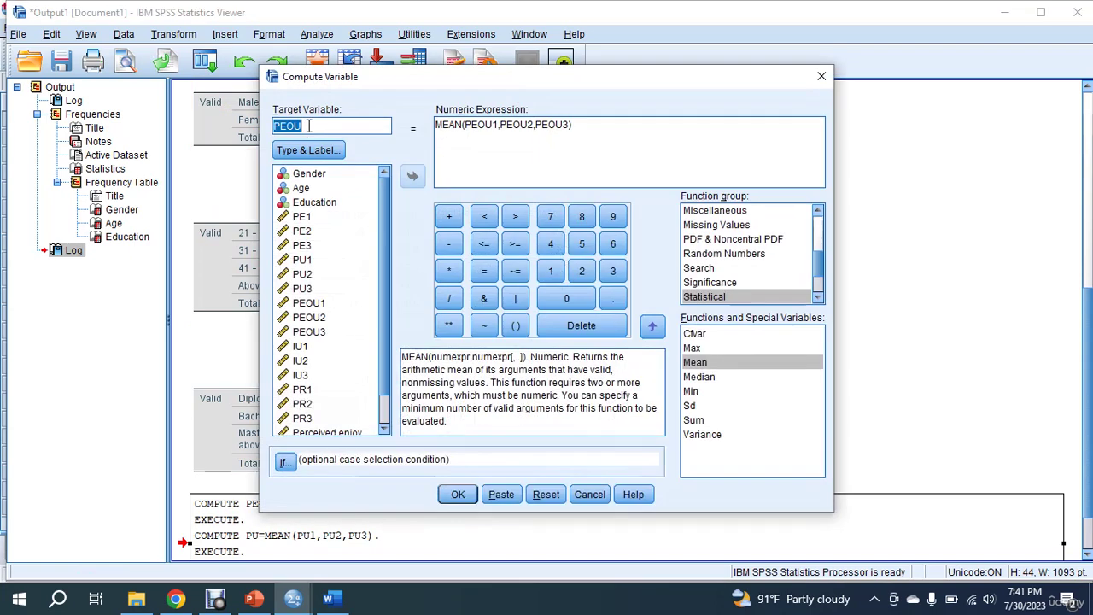
text(IU)
drag(570, 125, 472, 125)
key(BackSpace)
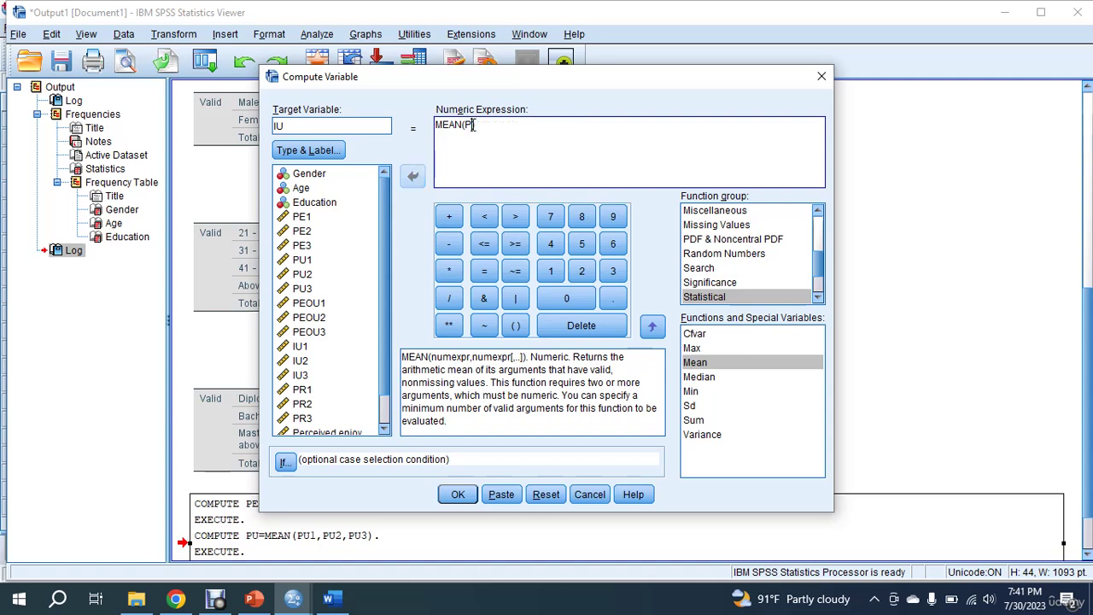
key(BackSpace)
Compute IU as the mean of IU1, IU2 and IU3, and return to the variable definitions in the Data Editor.
double_click(304, 347)
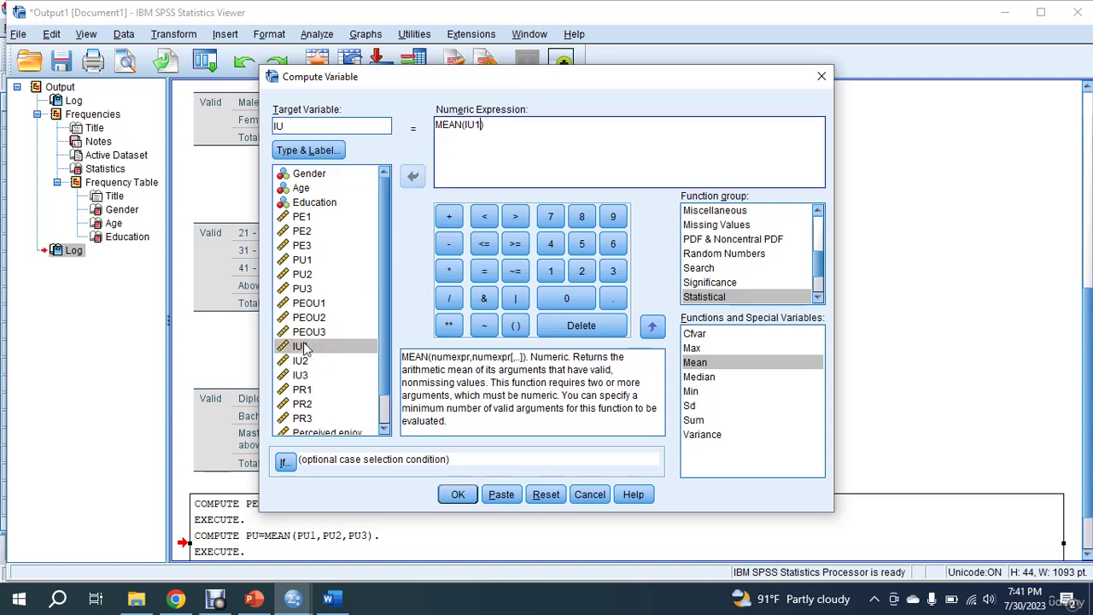
text(,)
double_click(300, 360)
click(304, 376)
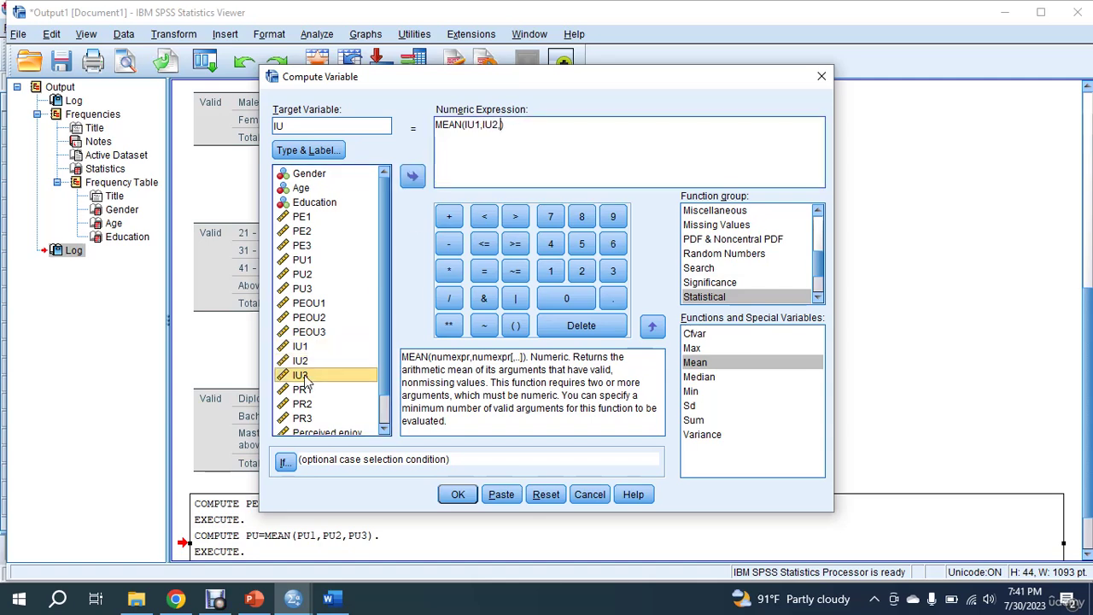
text(,)
double_click(303, 376)
click(458, 494)
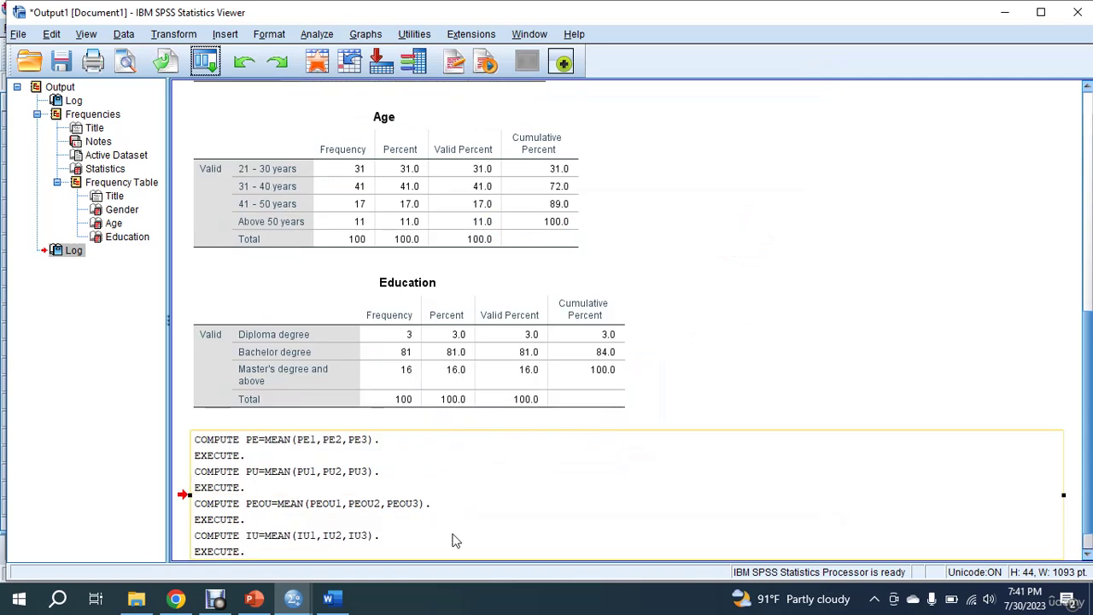
click(295, 600)
click(102, 547)
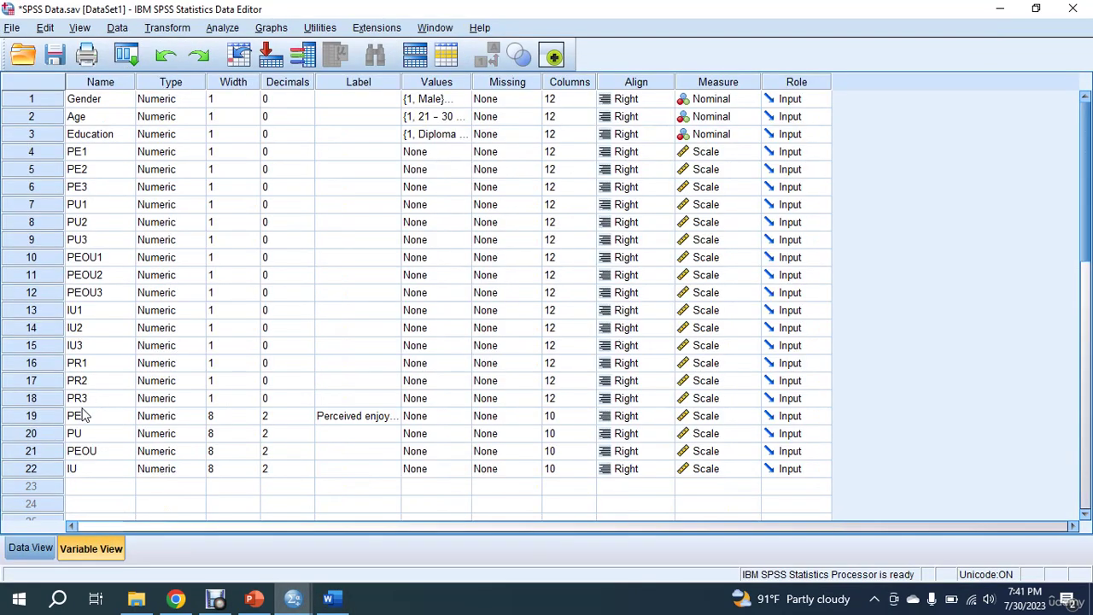
Go through the computed variables PE, PU, PEOU and IU in the variable definitions.
click(55, 418)
scroll(54, 418, down, 2)
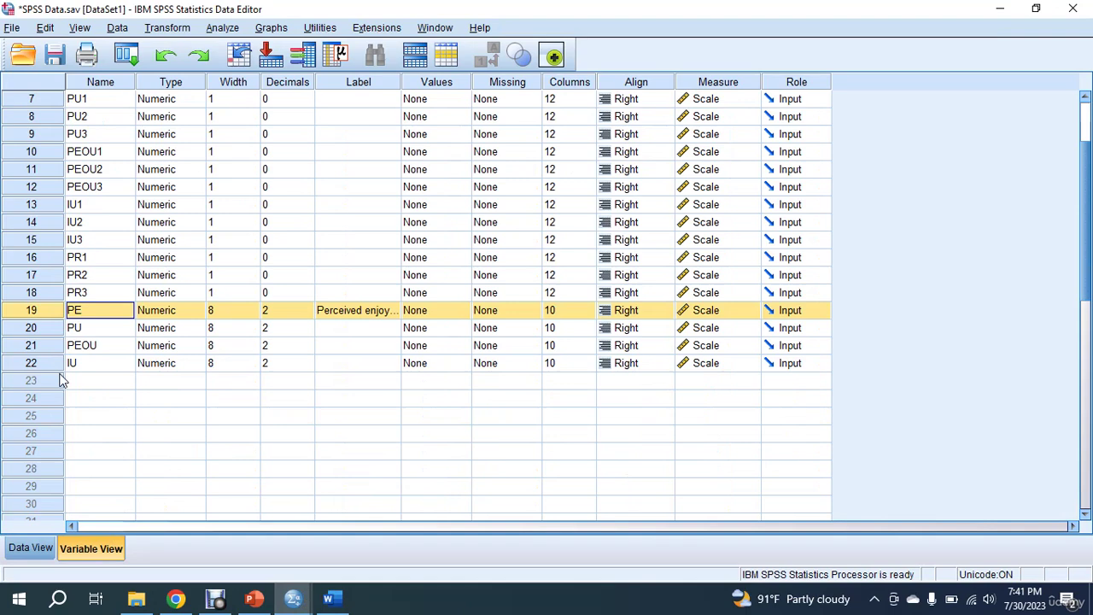
click(62, 332)
click(59, 350)
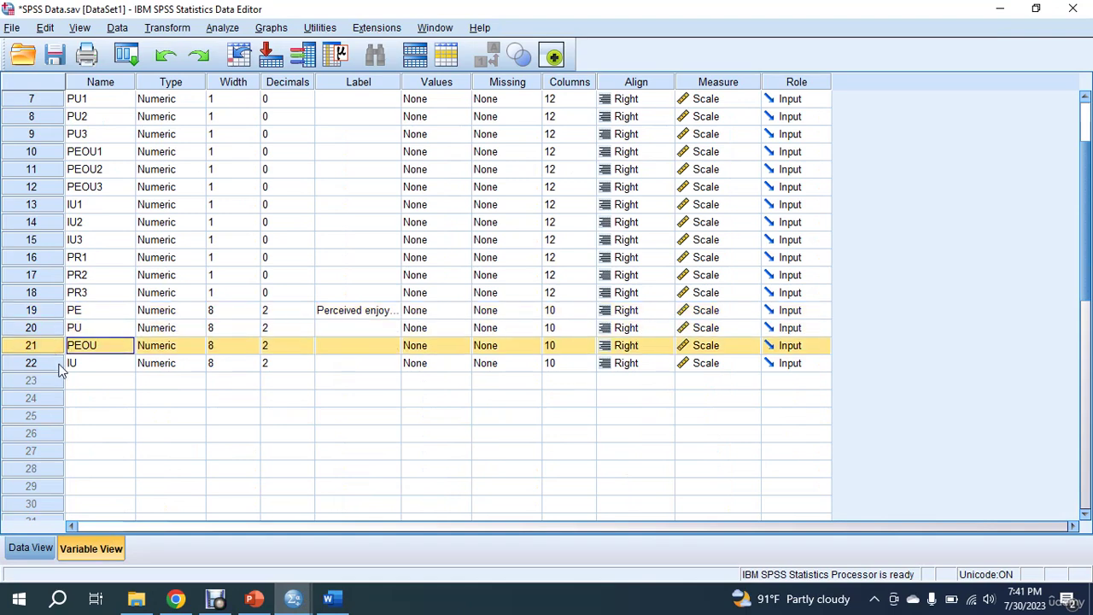
click(60, 364)
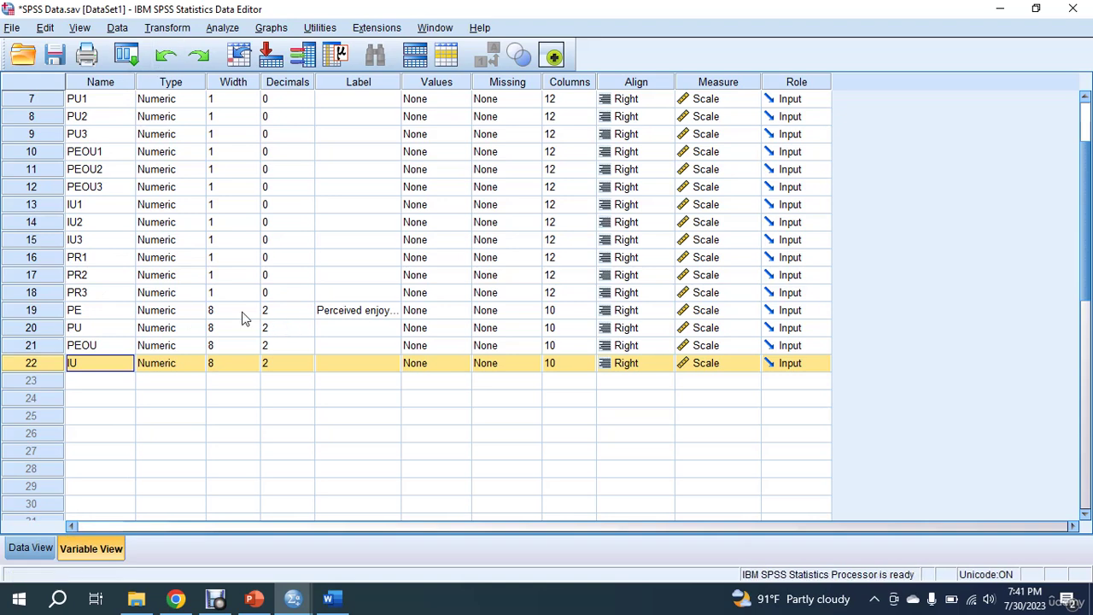
Label the variable PU as "Perceived usefulness".
click(347, 335)
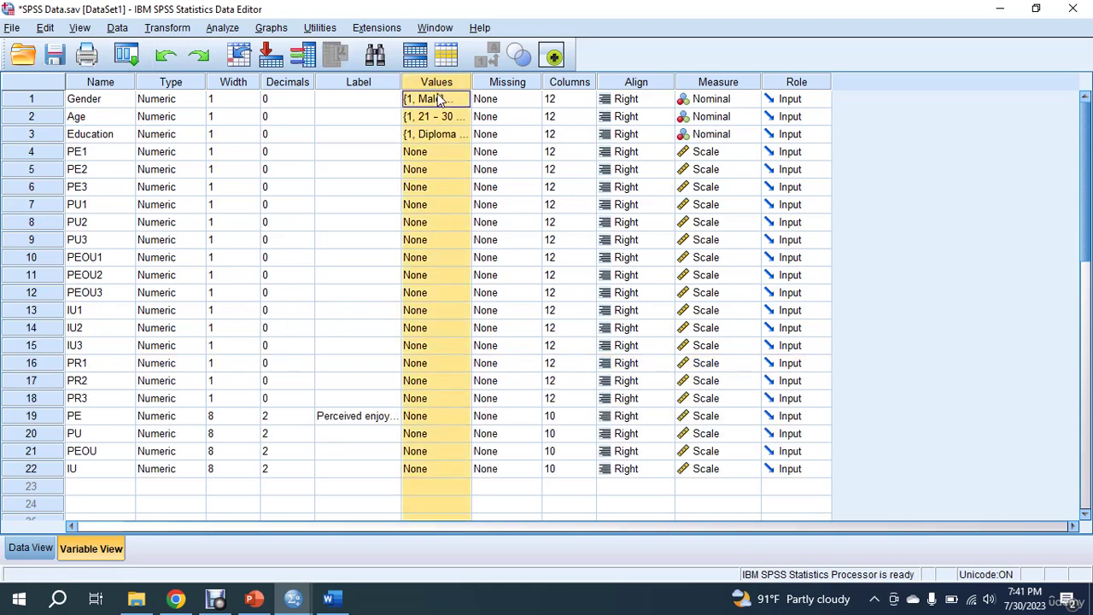
click(406, 83)
click(357, 434)
text(Perceived us)
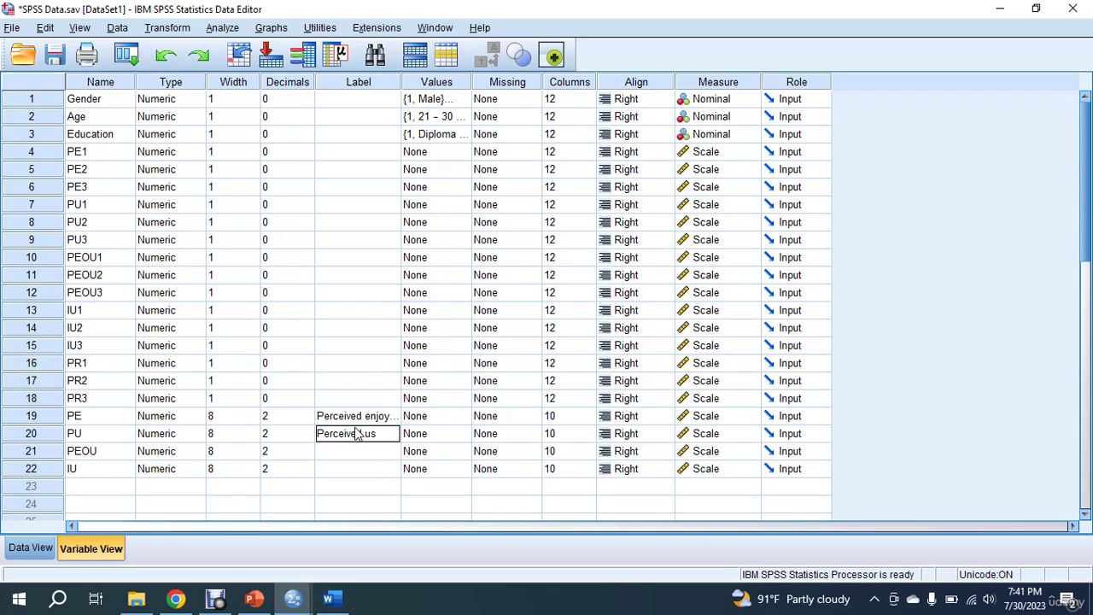
text(efulness)
key(Return)
Label PEOU as "Perceived ease of use" and IU as "Intention".
text(Percei)
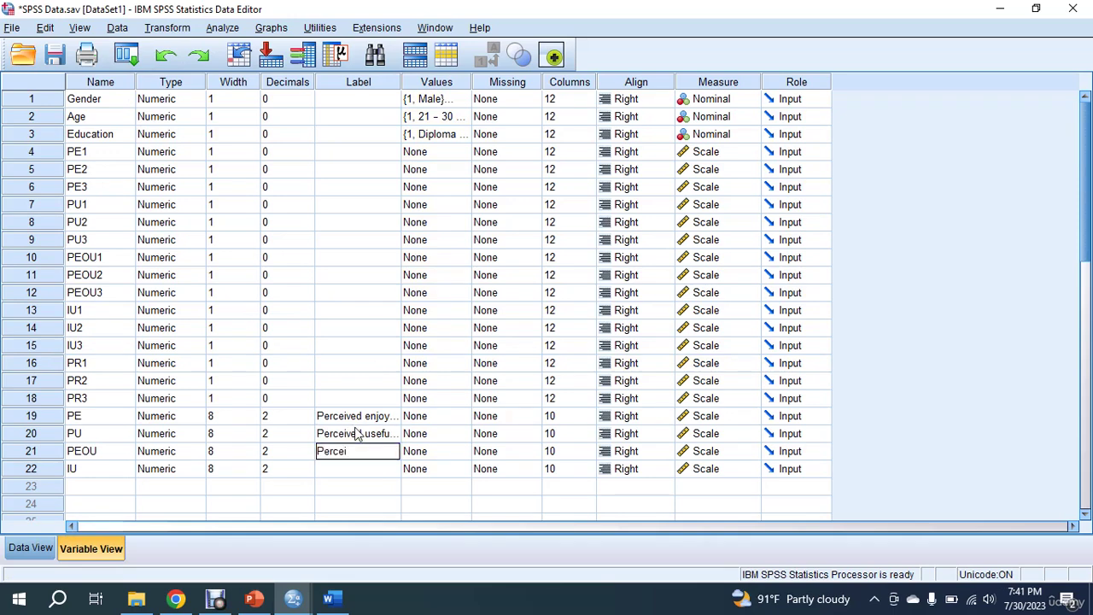
text(ved ease of use)
key(Return)
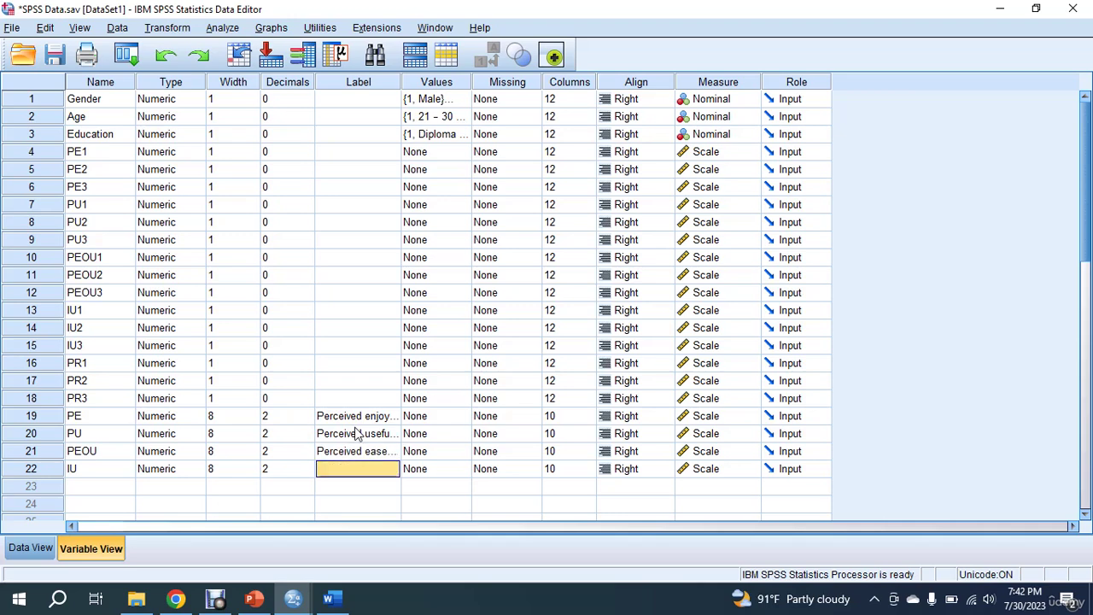
text(Intention)
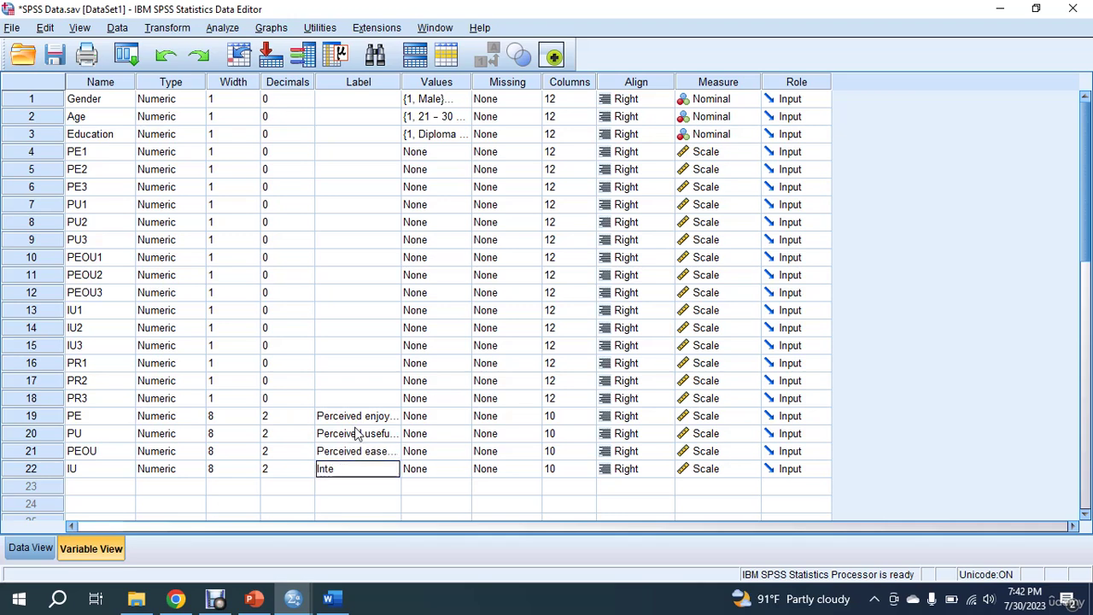
Set up a Descriptives analysis with perceived enjoyment, perceived usefulness, perceived ease of use and intention as its variables.
click(222, 27)
mouse_move(272, 70)
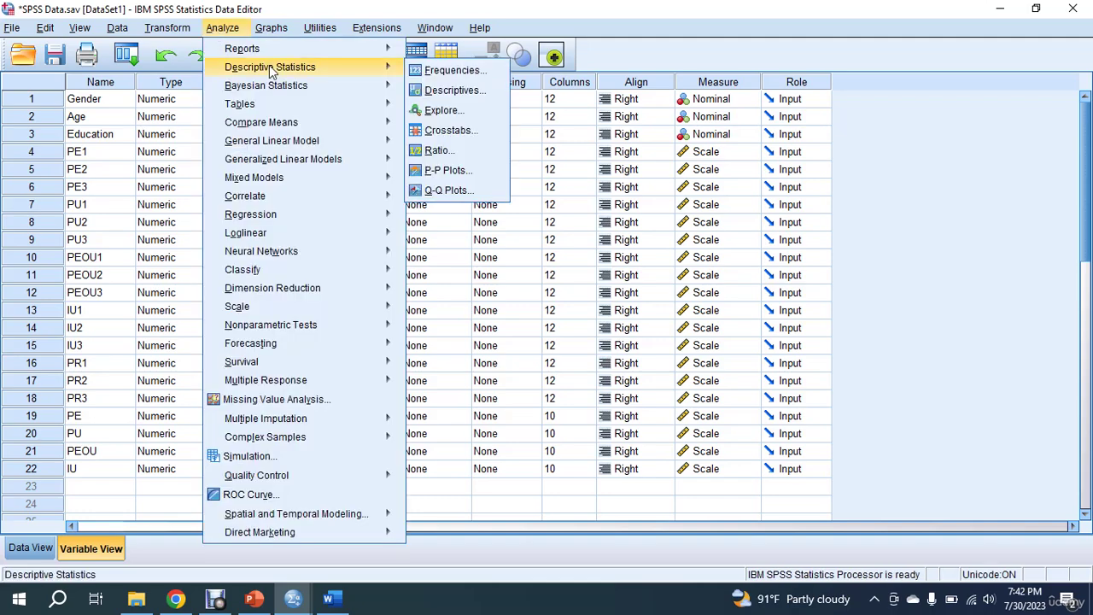
click(487, 89)
scroll(409, 297, down, 2)
click(410, 296)
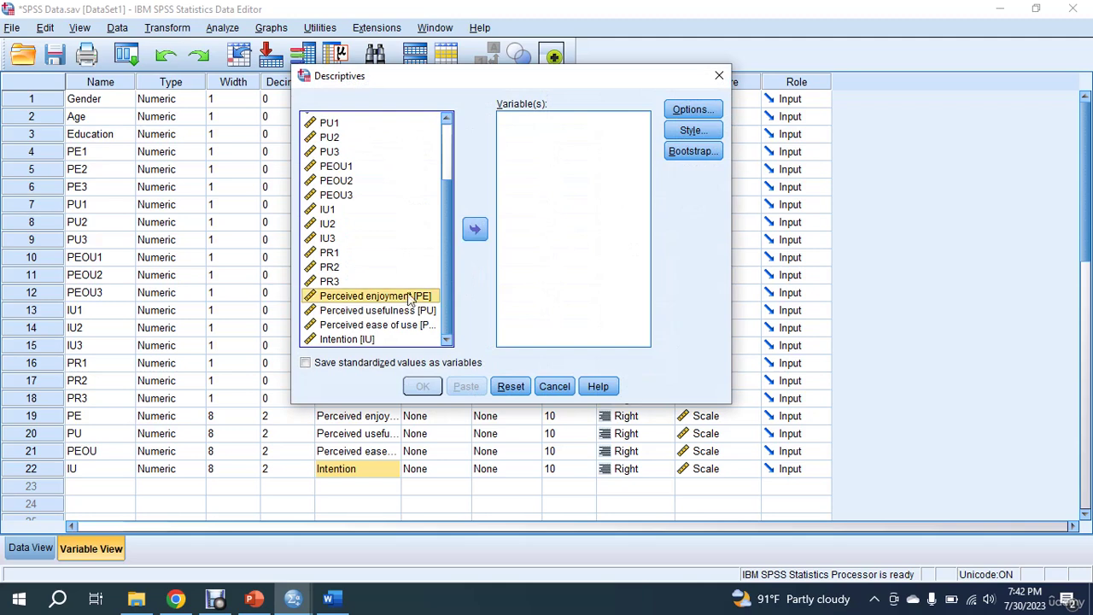
shift+click(384, 339)
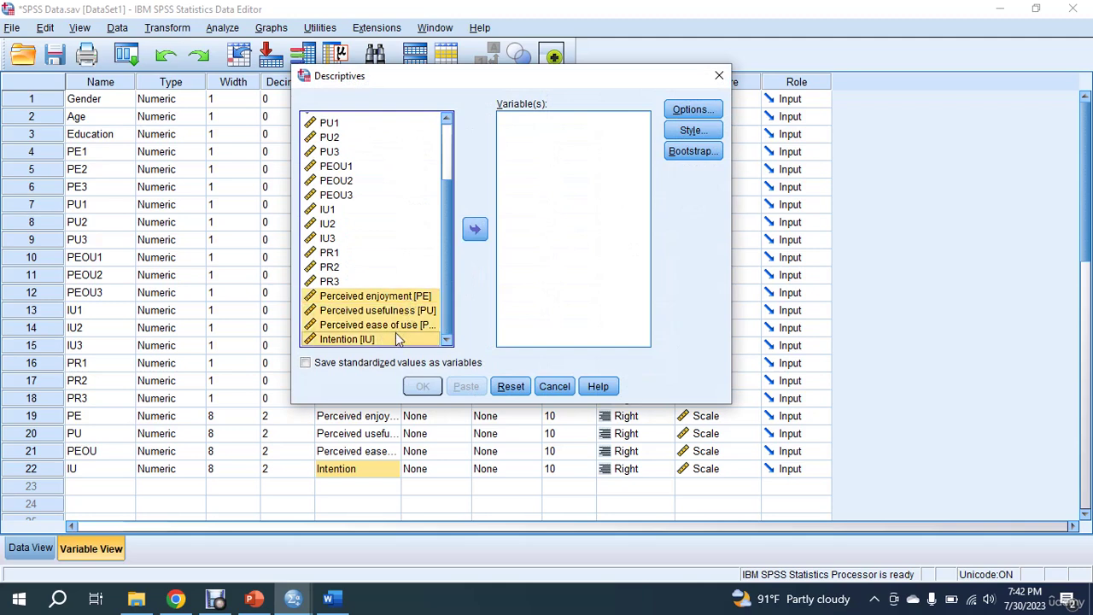
click(476, 231)
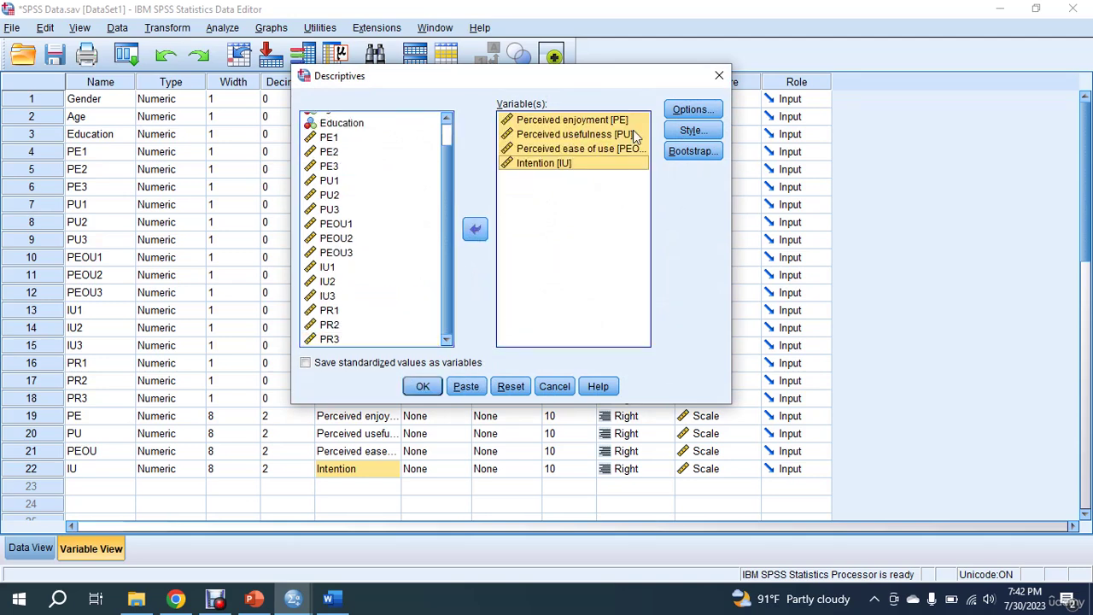
Drop minimum and maximum from the descriptive statistics, add kurtosis and skewness, and run the analysis.
click(693, 109)
click(564, 178)
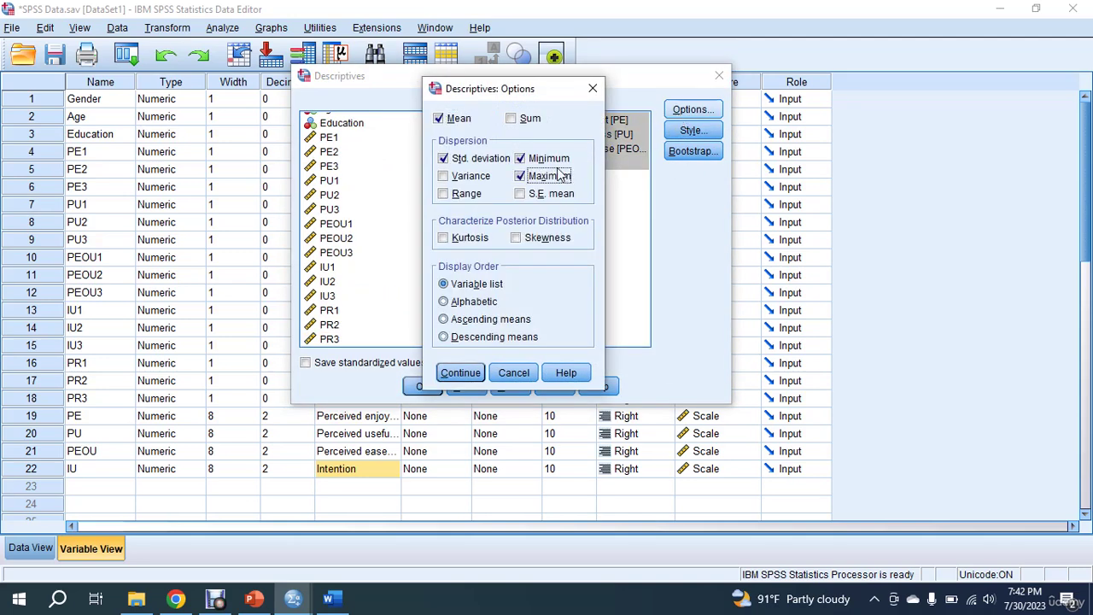
click(551, 160)
click(545, 239)
click(468, 243)
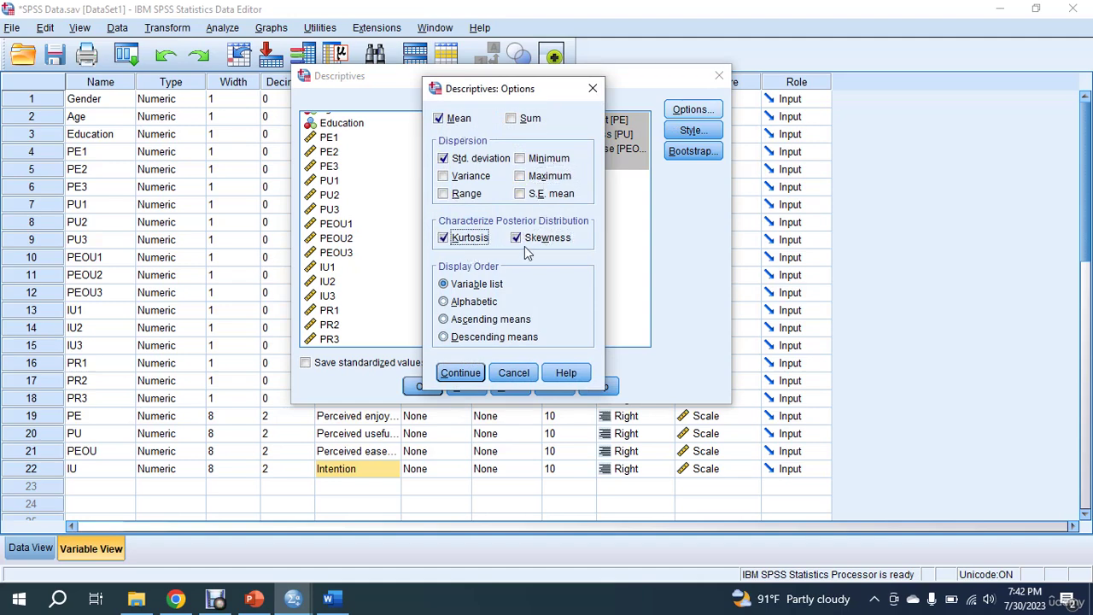
click(459, 374)
click(427, 385)
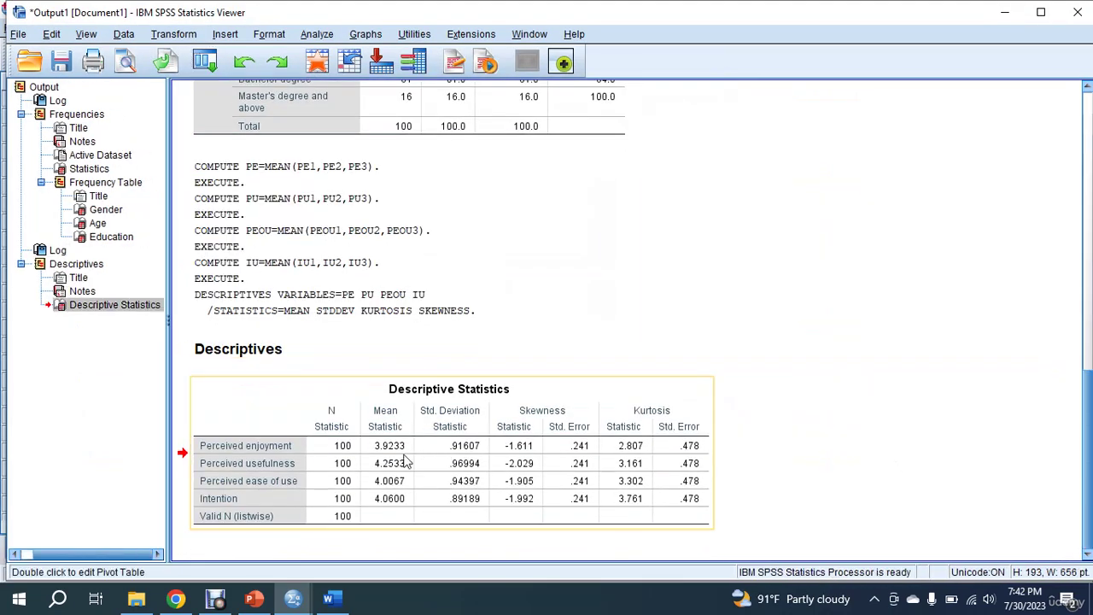
Switch to the APA report in Word and find section 4.1.2 with the Table 2 descriptive statistics.
click(328, 598)
scroll(360, 454, down, 5)
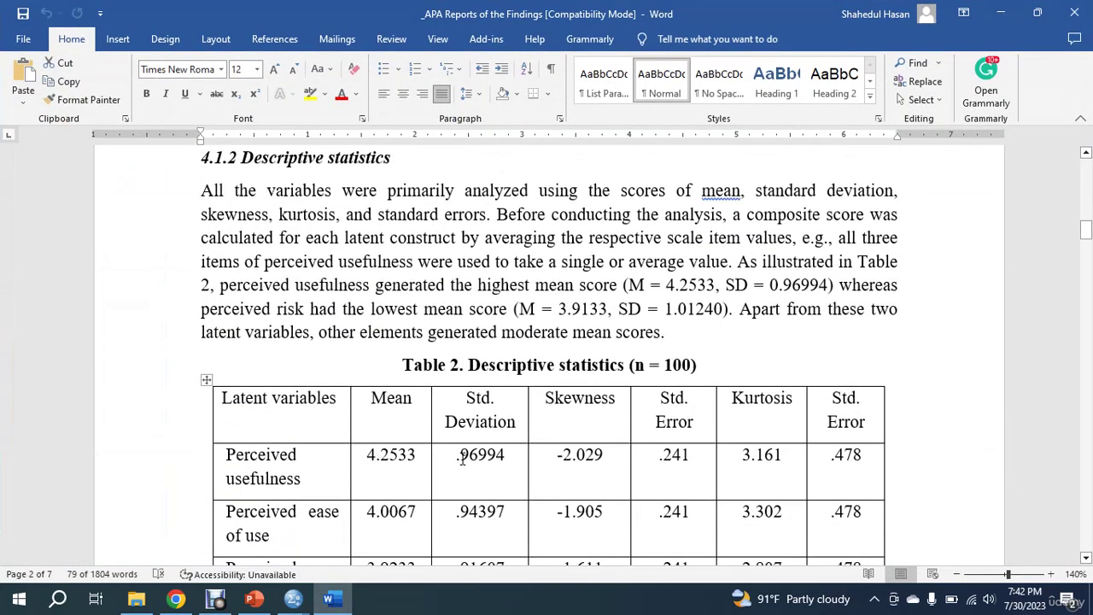
scroll(482, 440, down, 2)
scroll(477, 435, down, 1)
scroll(549, 366, up, 1)
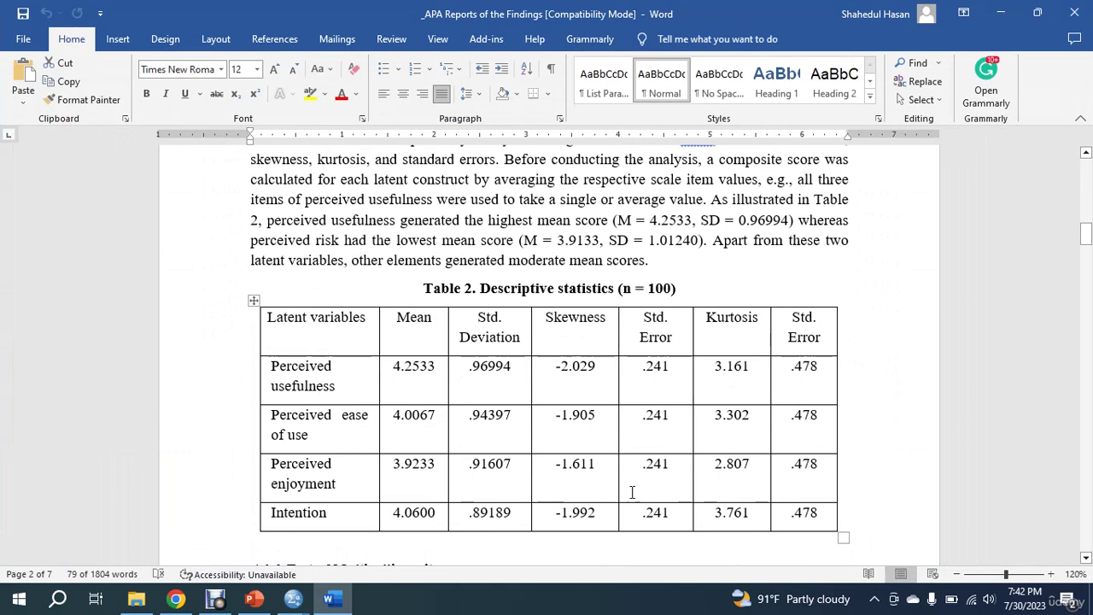
scroll(624, 478, up, 1)
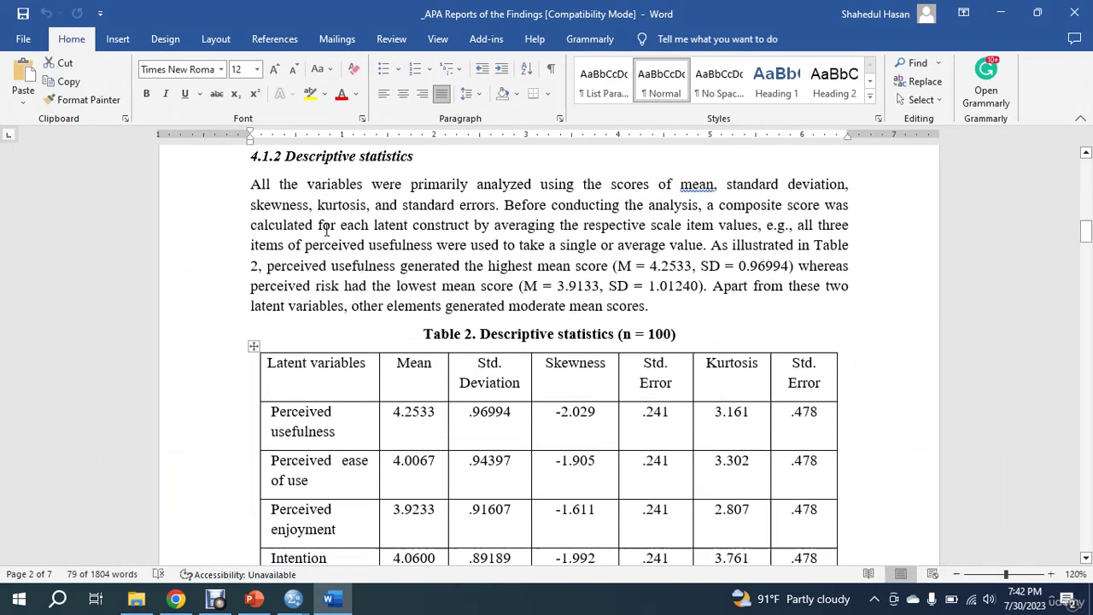
Examine the descriptive statistics paragraph against the Table 2 means for perceived usefulness and perceived enjoyment.
drag(530, 246, 739, 308)
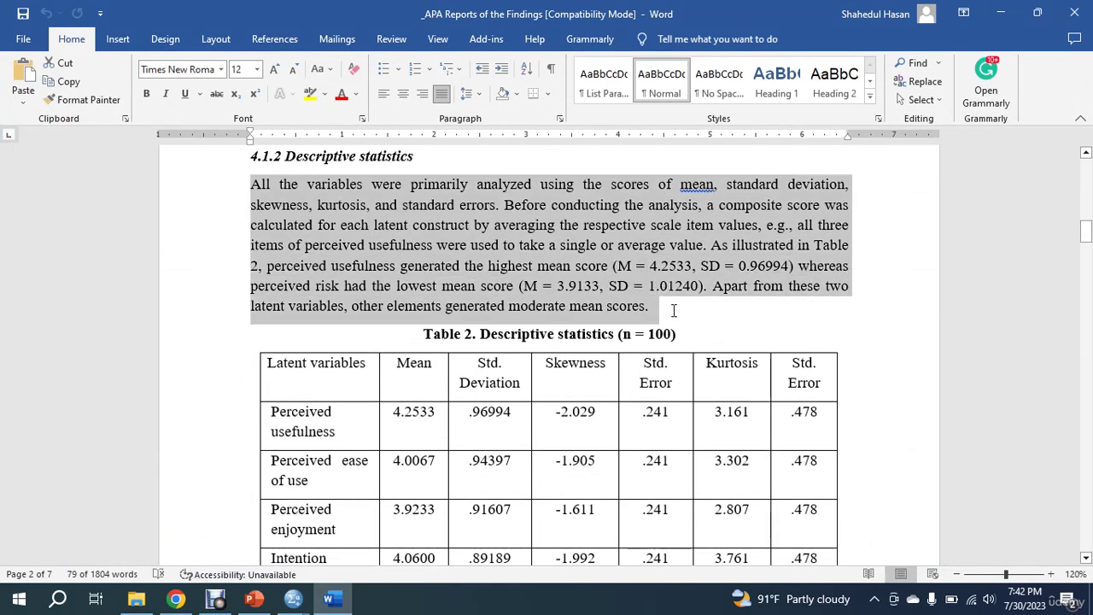
click(783, 307)
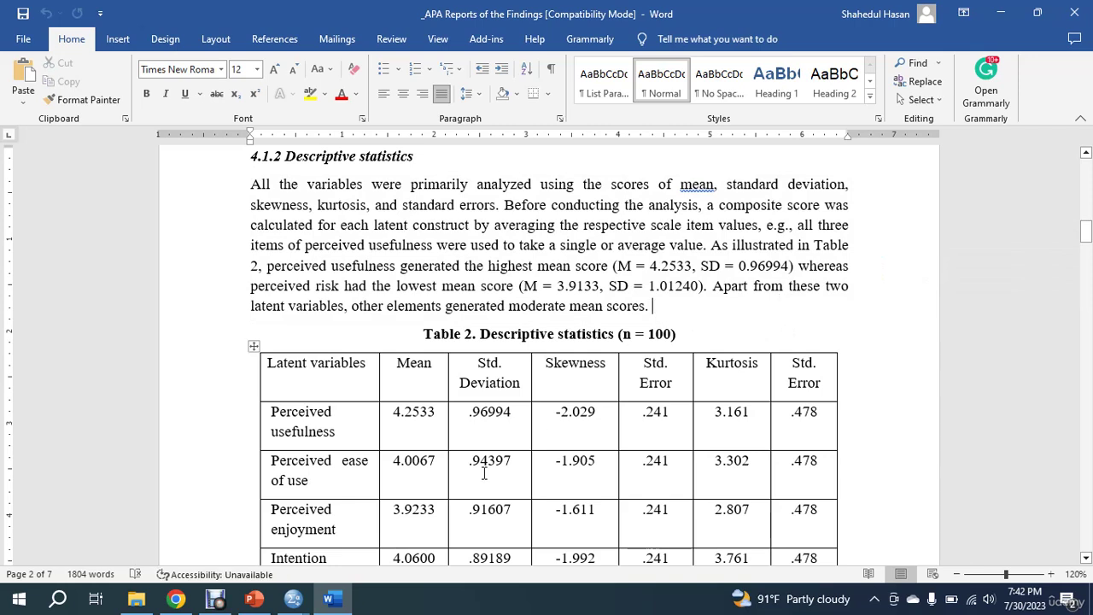
scroll(419, 402, down, 1)
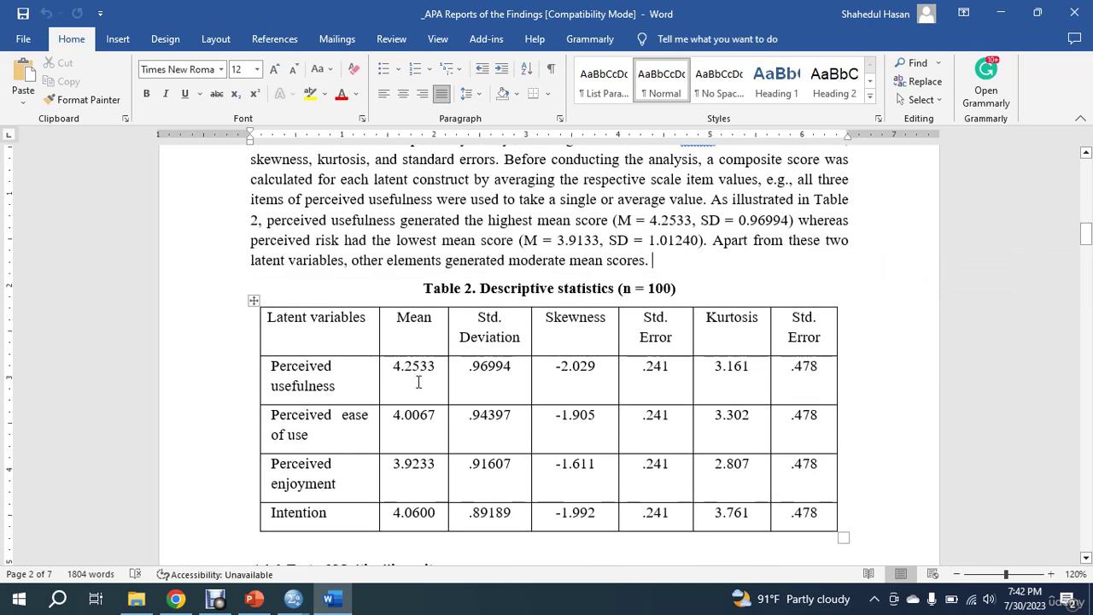
double_click(430, 376)
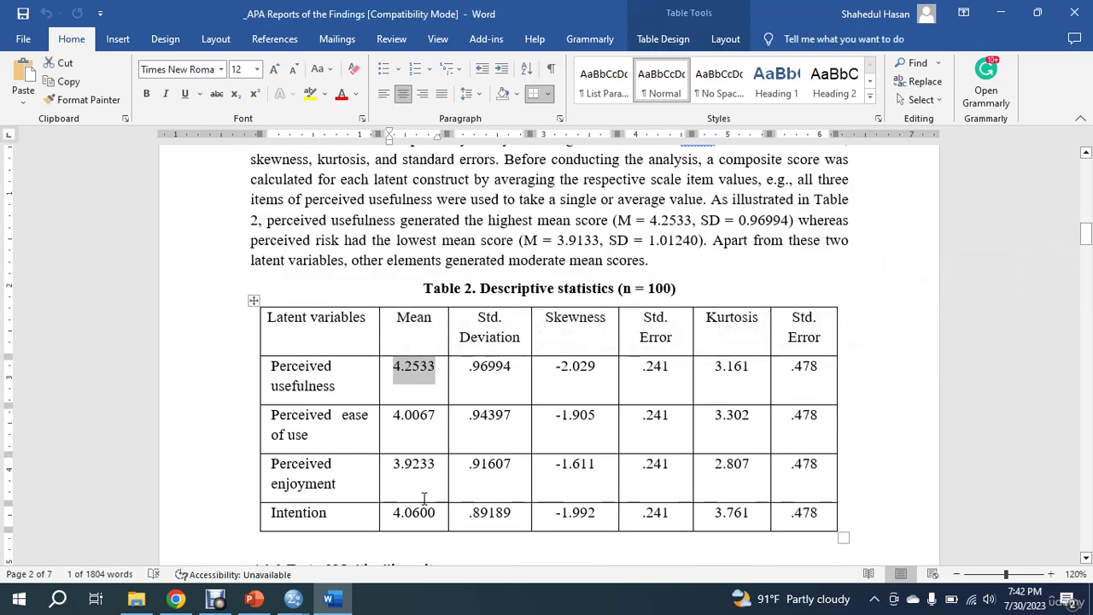
double_click(398, 465)
scroll(720, 433, up, 1)
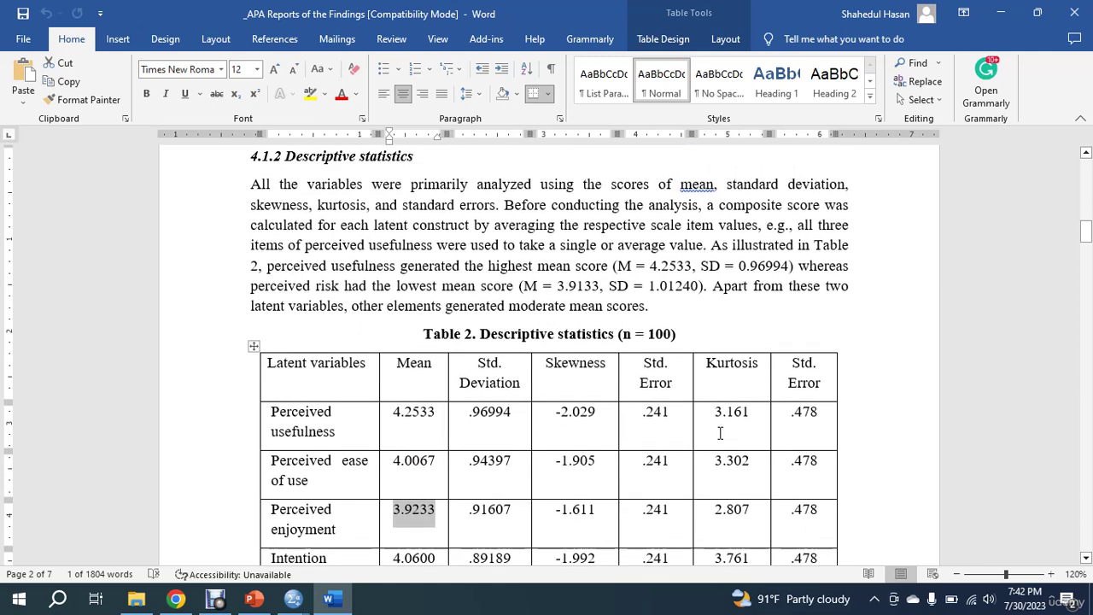